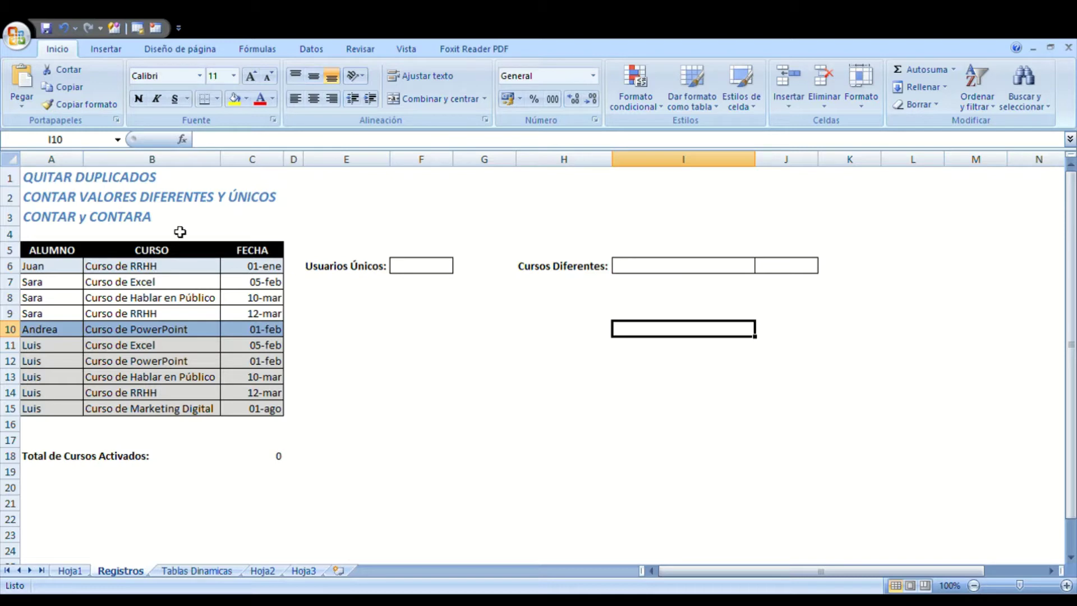
Review the course and student names in columns A and B, noting the repeated Curso de RRHH
{"action": "left_click", "coordinate": [77, 203]}
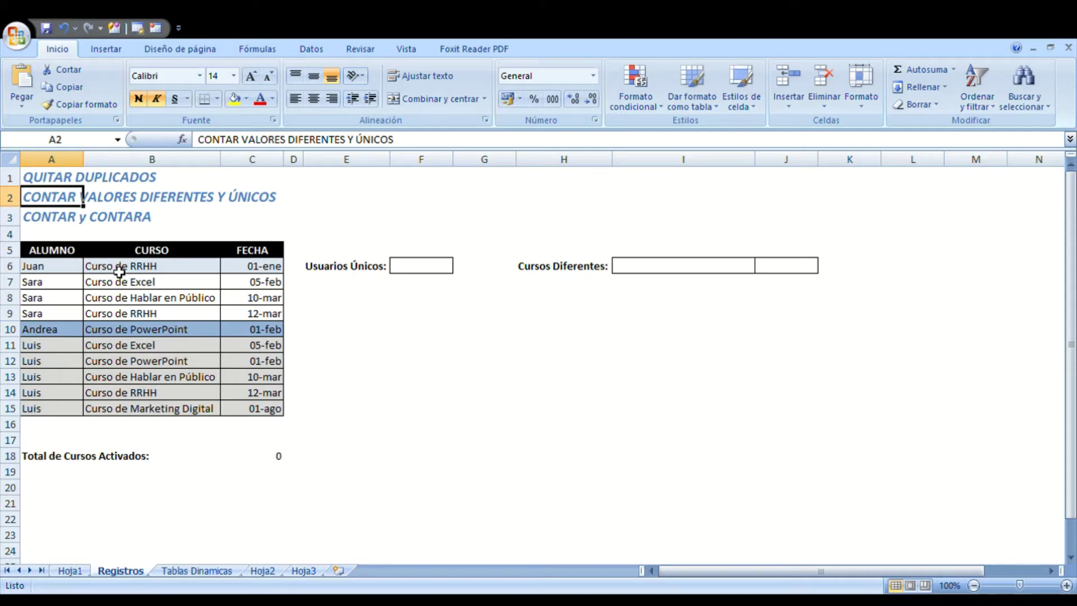
{"action": "left_click_drag", "start_coordinate": [119, 271], "coordinate": [138, 409]}
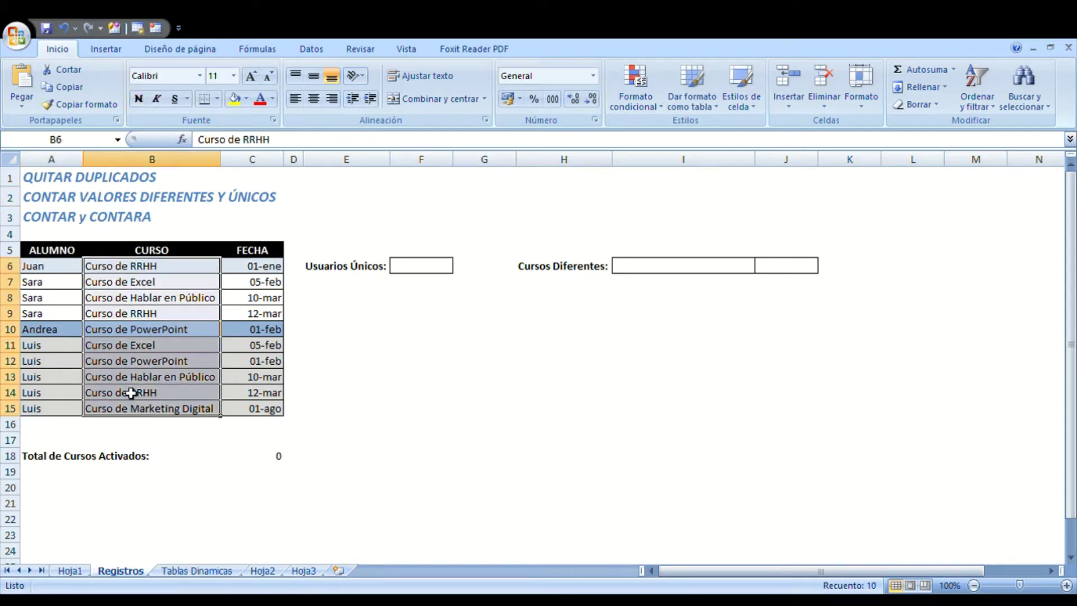
{"action": "left_click", "coordinate": [168, 270]}
{"action": "left_click", "coordinate": [149, 285]}
{"action": "left_click", "coordinate": [150, 300]}
{"action": "left_click", "coordinate": [151, 315]}
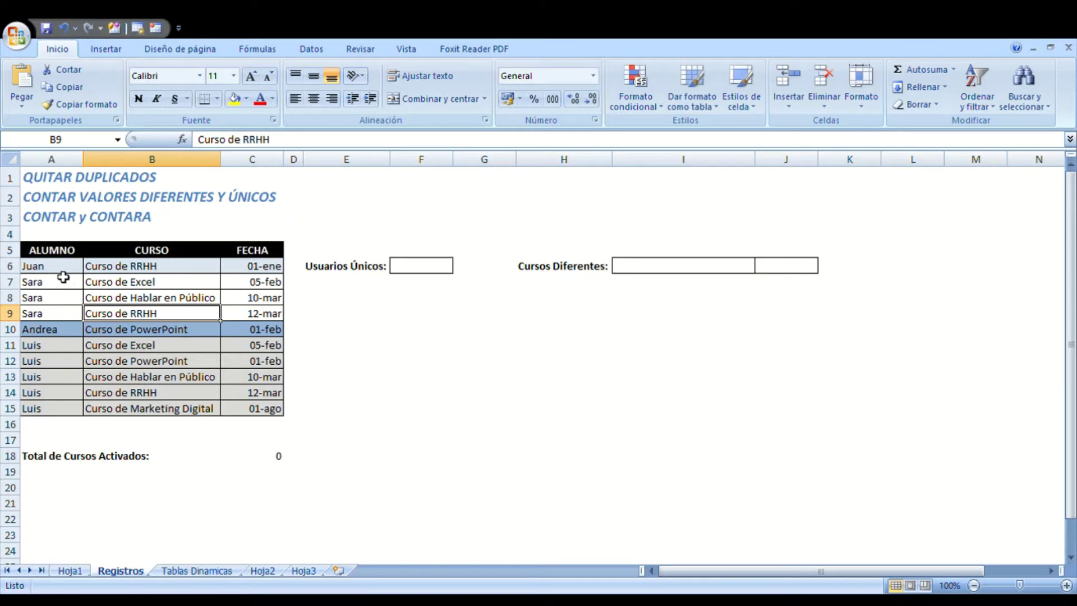
{"action": "left_click_drag", "start_coordinate": [121, 269], "coordinate": [150, 410]}
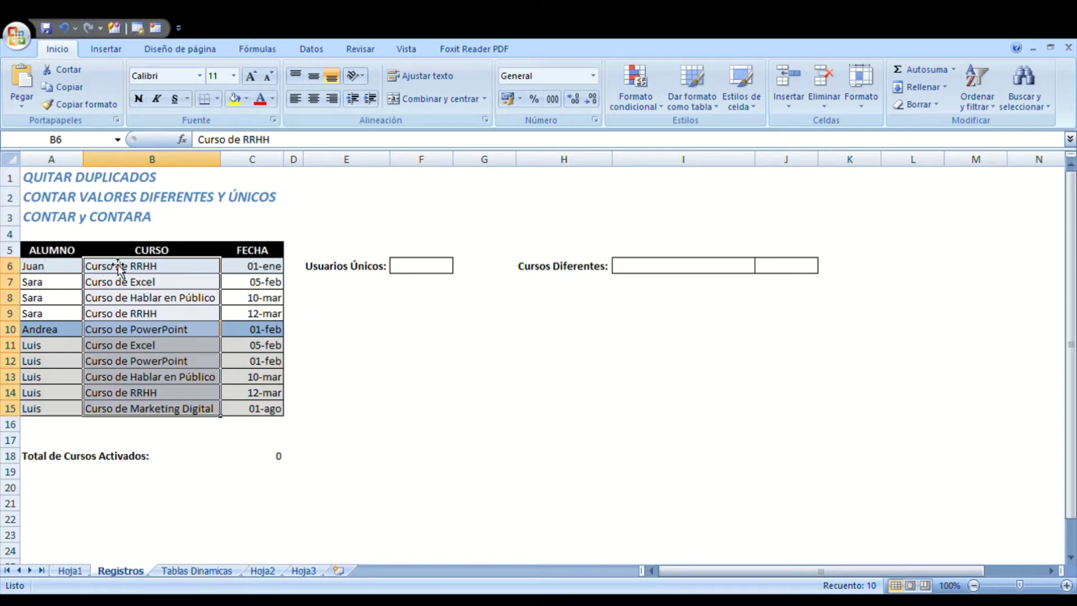
{"action": "left_click_drag", "start_coordinate": [48, 266], "coordinate": [65, 410]}
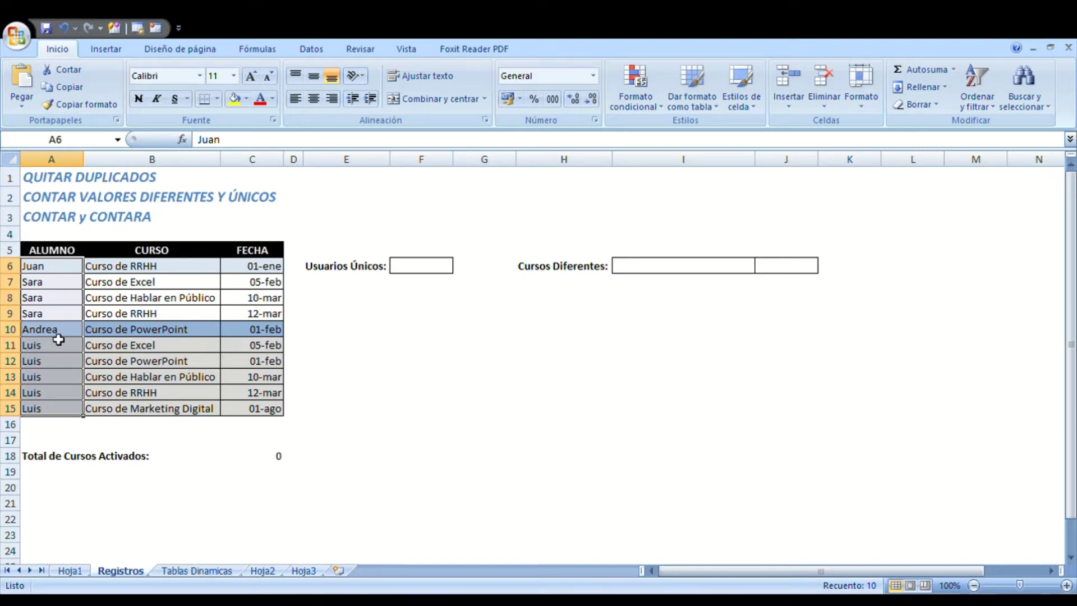
Copy the student names A6:A15 into F7 and remove the duplicate names
{"action": "left_click", "coordinate": [63, 272]}
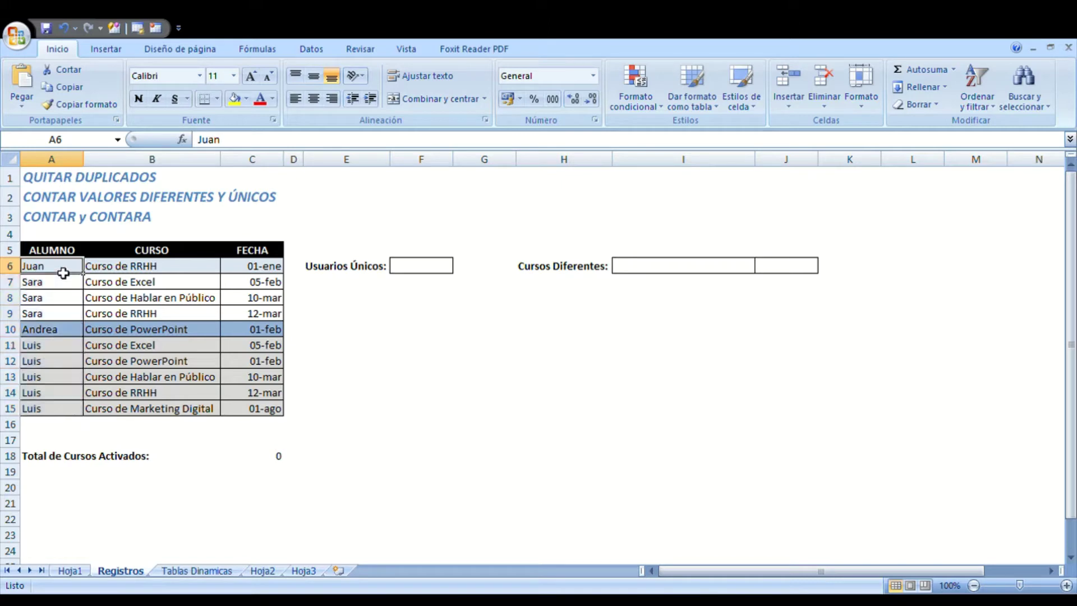
{"action": "left_click_drag", "start_coordinate": [63, 273], "coordinate": [77, 409]}
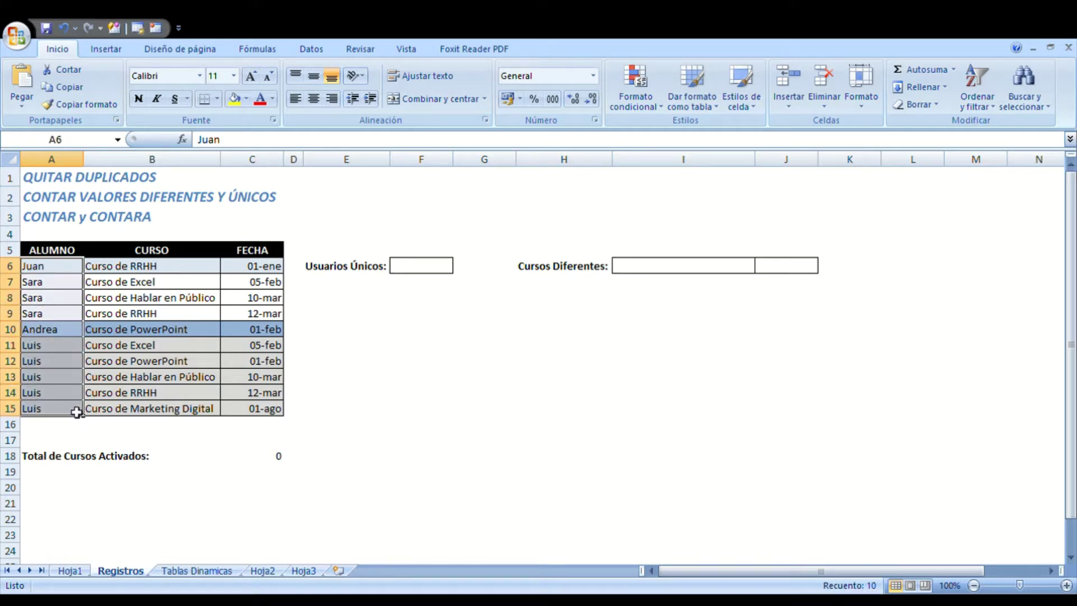
{"action": "key", "text": "ctrl+c"}
{"action": "left_click", "coordinate": [414, 288]}
{"action": "key", "text": "ctrl+v"}
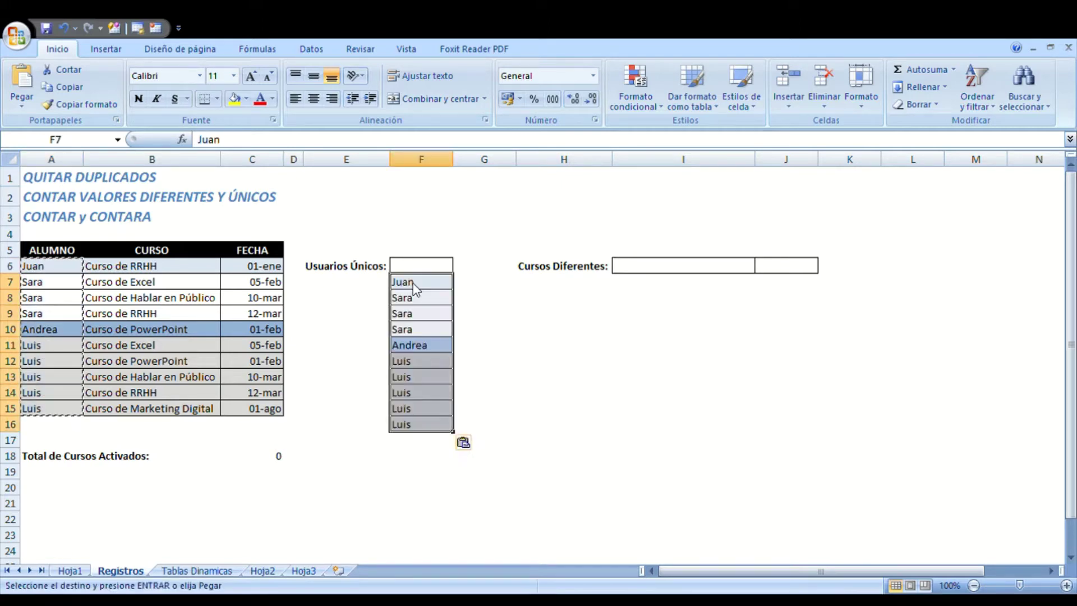
{"action": "left_click", "coordinate": [318, 50]}
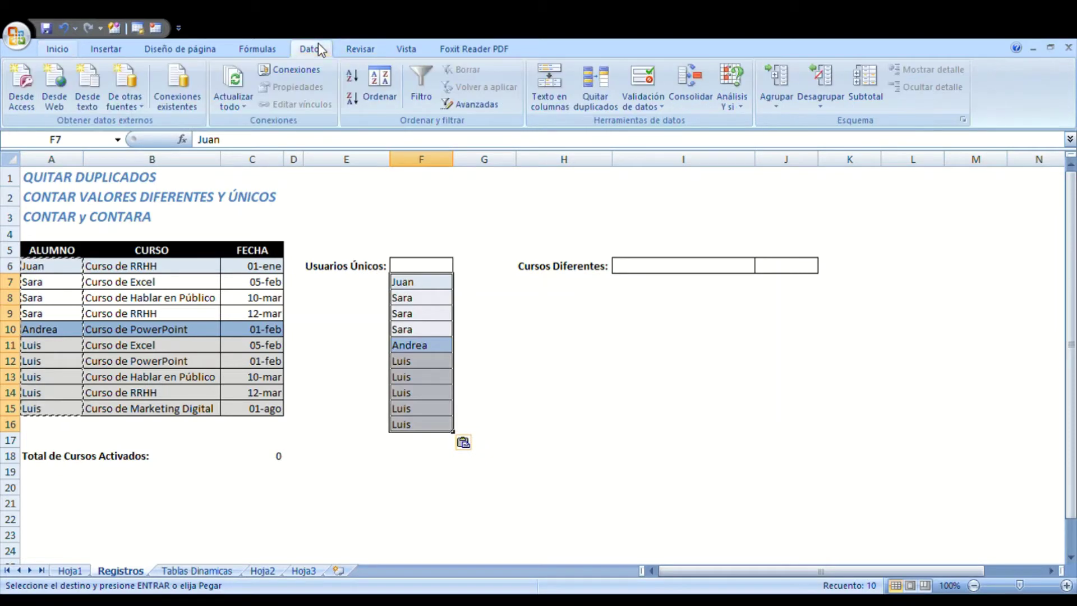
{"action": "key", "text": "Escape"}
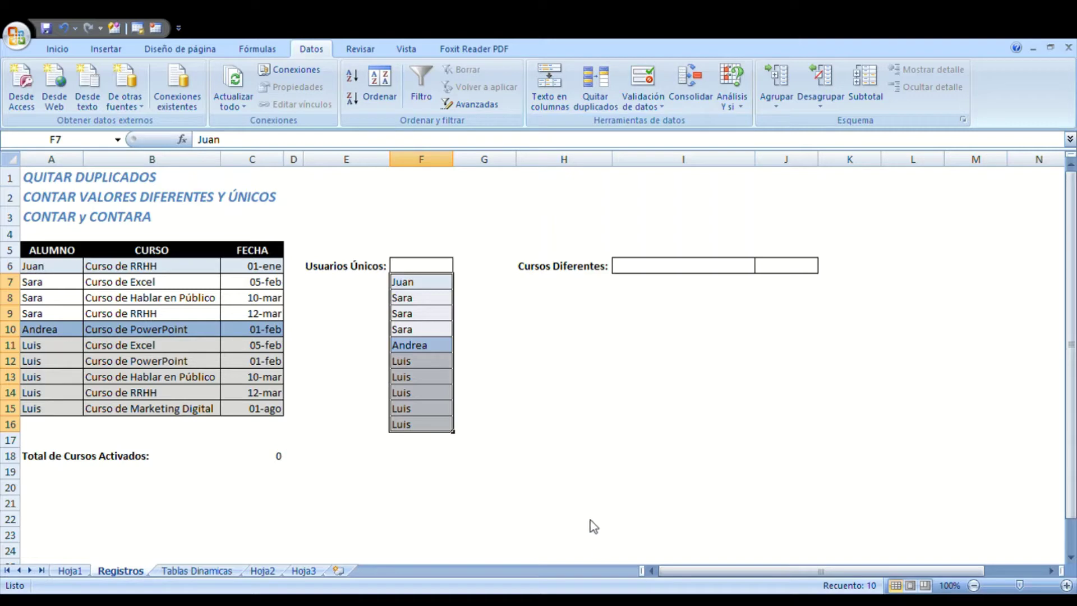
{"action": "key", "text": "Return"}
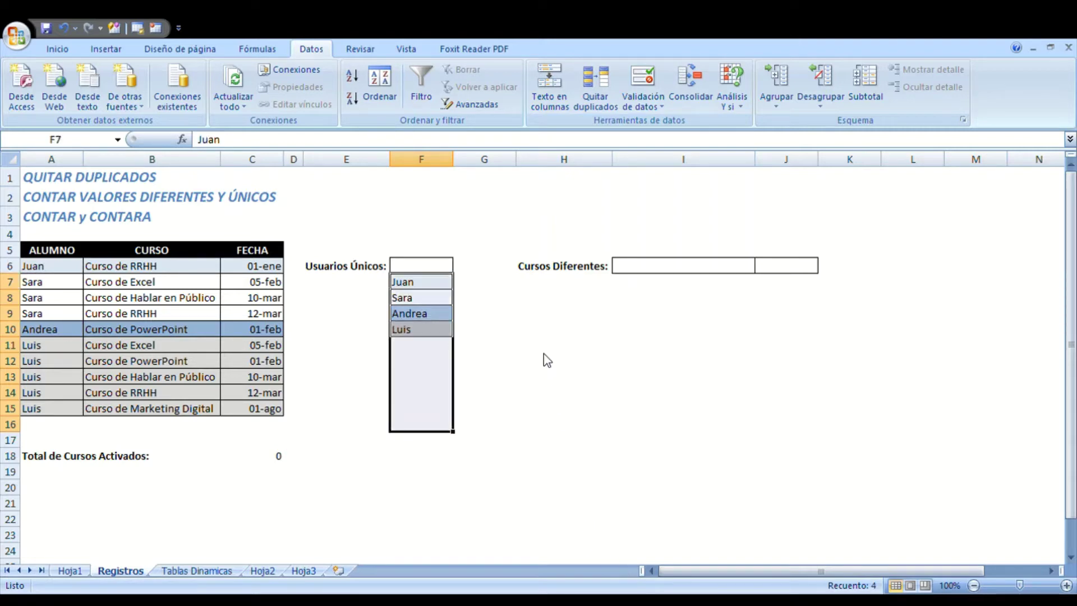
Enter a CONTAR formula in F6 counting the unique names below it
{"action": "left_click", "coordinate": [407, 268]}
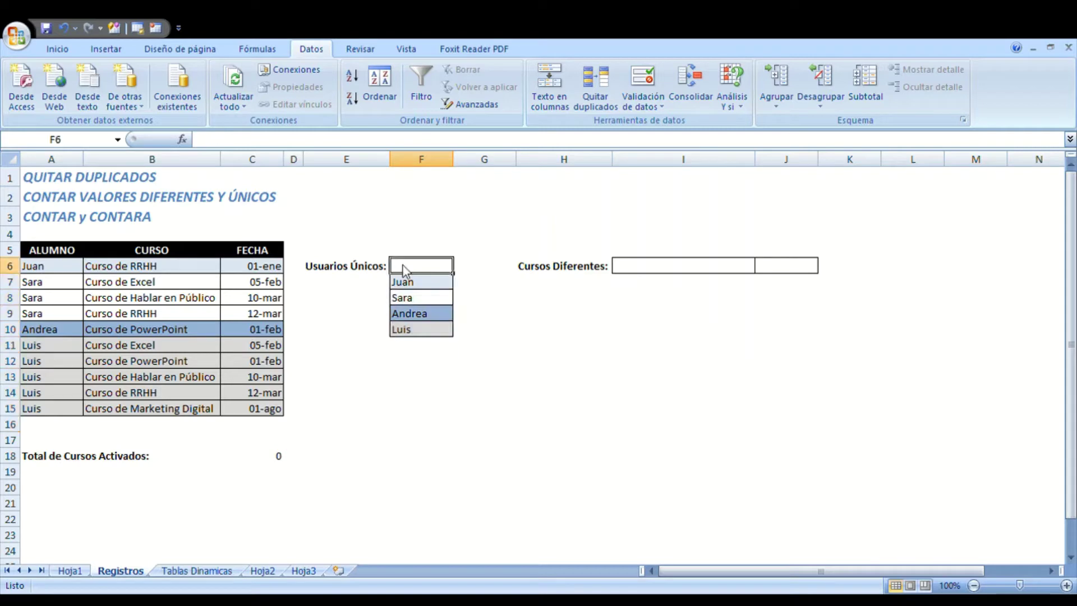
{"action": "type", "text": "="}
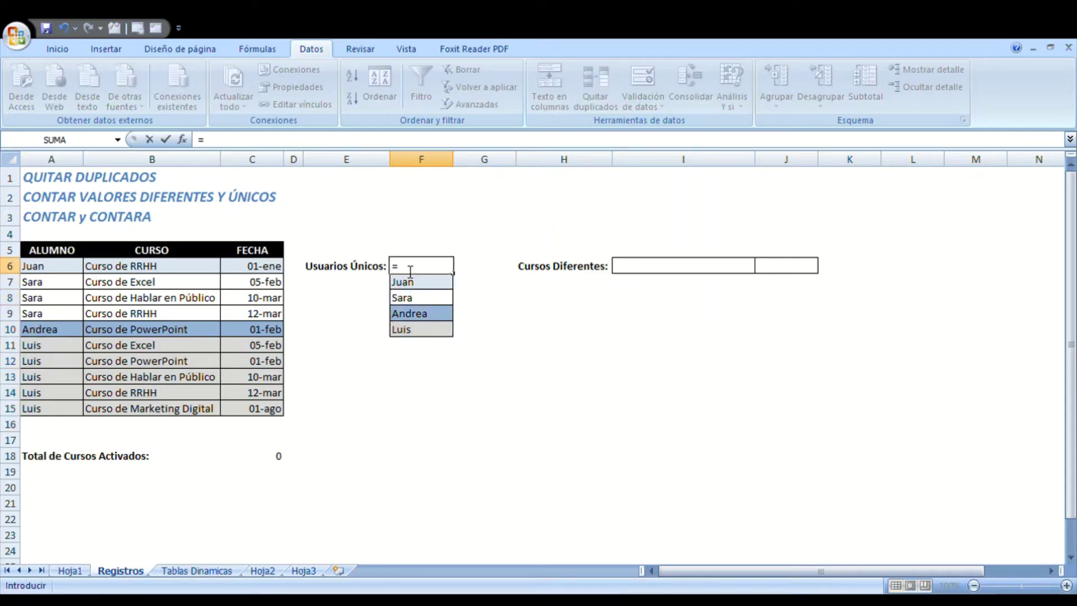
{"action": "type", "text": "conta"}
{"action": "key", "text": "Tab"}
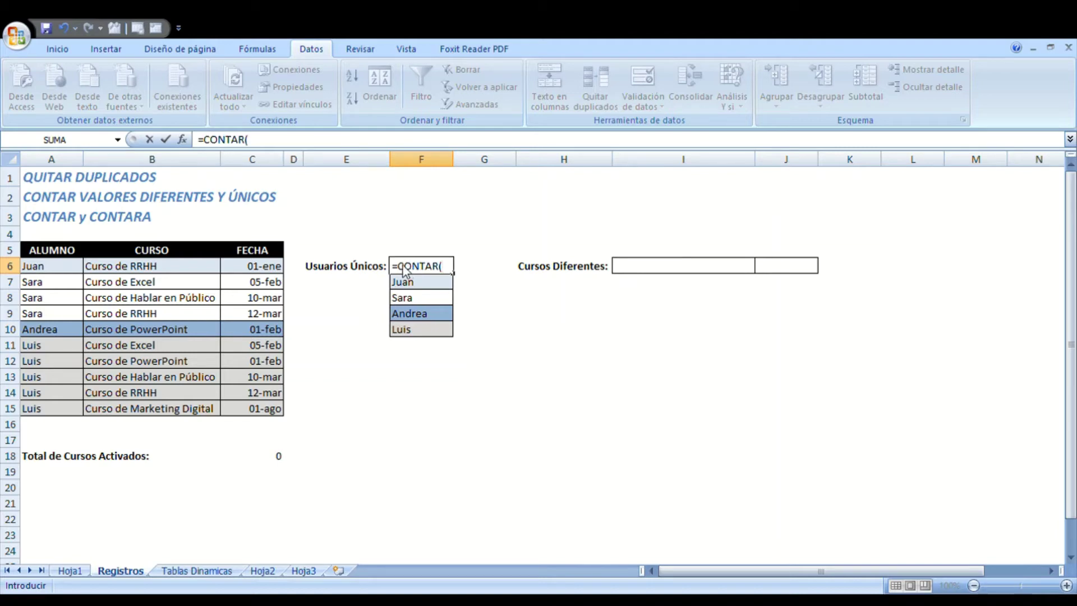
{"action": "left_click", "coordinate": [405, 280]}
{"action": "key", "text": "ctrl+shift+Down"}
{"action": "key", "text": "ctrl+shift+Down"}
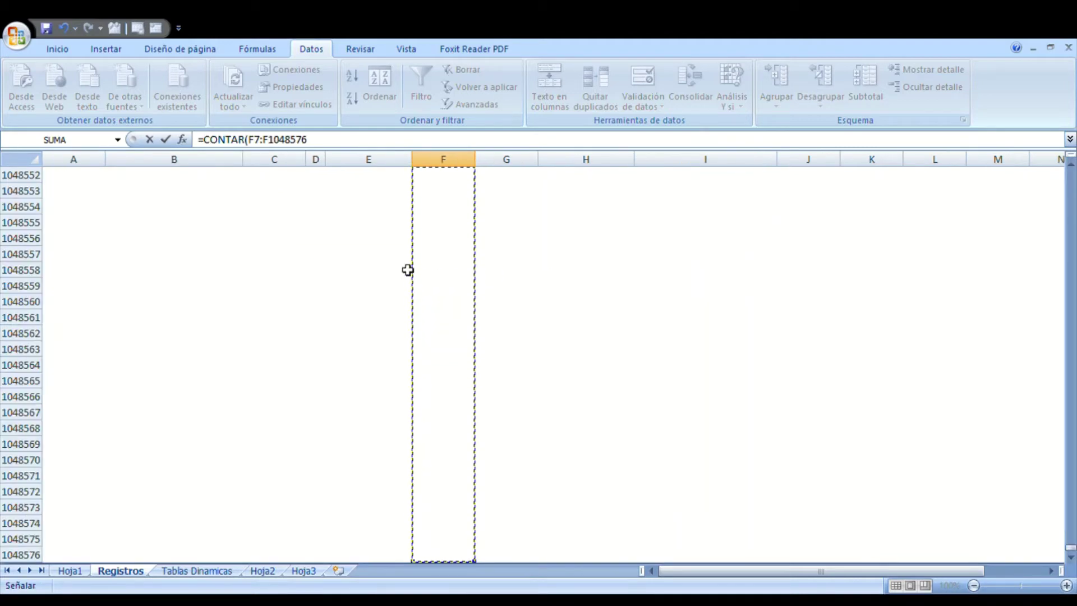
{"action": "key", "text": "Return"}
Test the F6 count by overwriting the names with 1s, then undo to restore them
{"action": "scroll", "coordinate": [437, 241], "scroll_direction": "up", "scroll_amount": 2}
{"action": "left_click", "coordinate": [437, 271]}
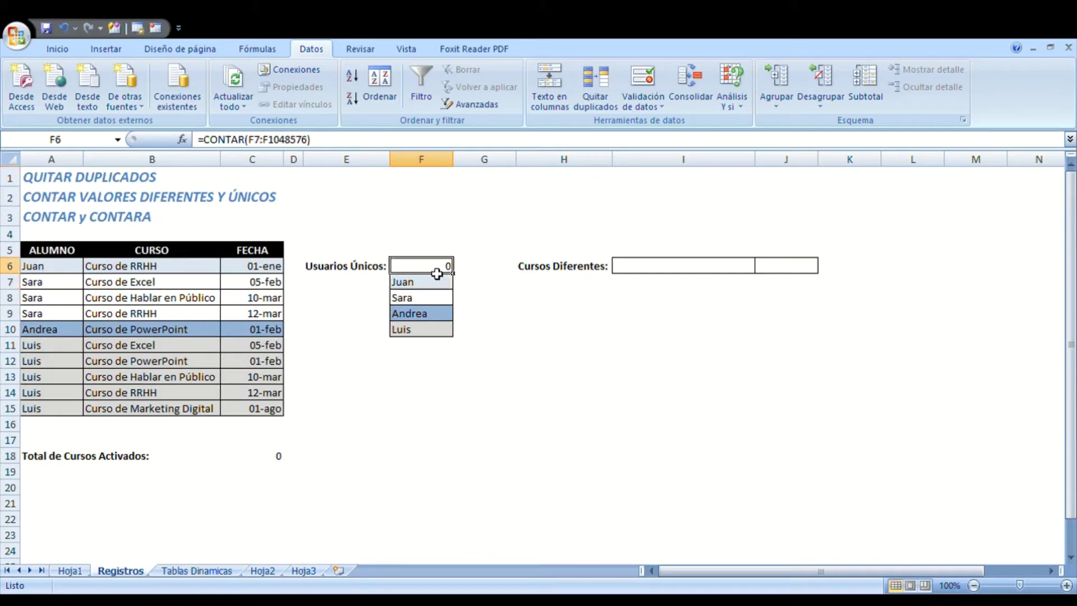
{"action": "left_click_drag", "start_coordinate": [423, 283], "coordinate": [428, 330]}
{"action": "left_click", "coordinate": [428, 269]}
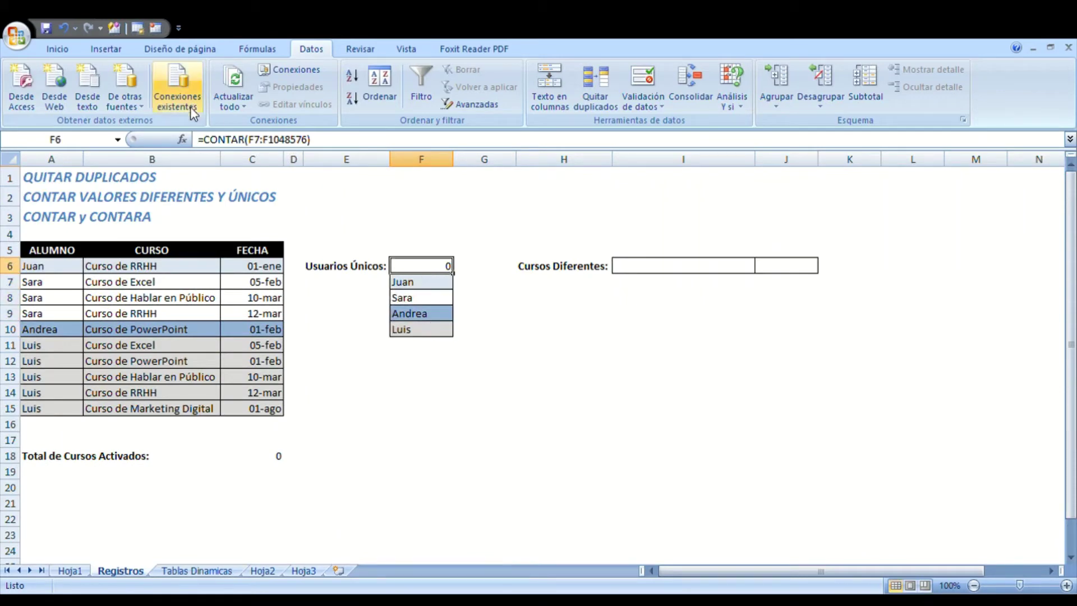
{"action": "left_click", "coordinate": [251, 140]}
{"action": "left_click", "coordinate": [525, 328]}
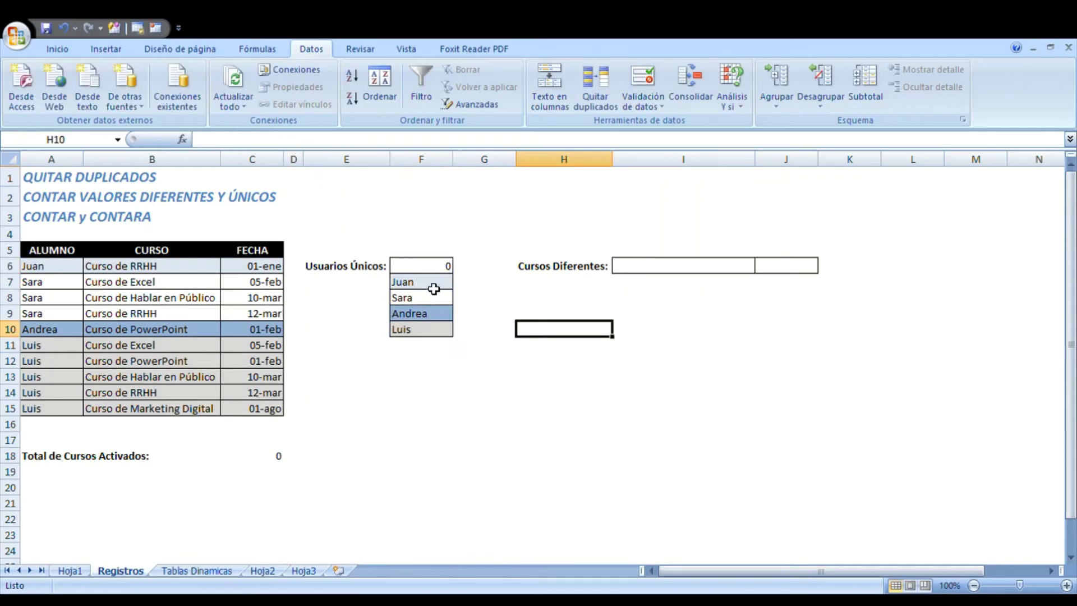
{"action": "left_click", "coordinate": [433, 289]}
{"action": "type", "text": "1 1 1 1"}
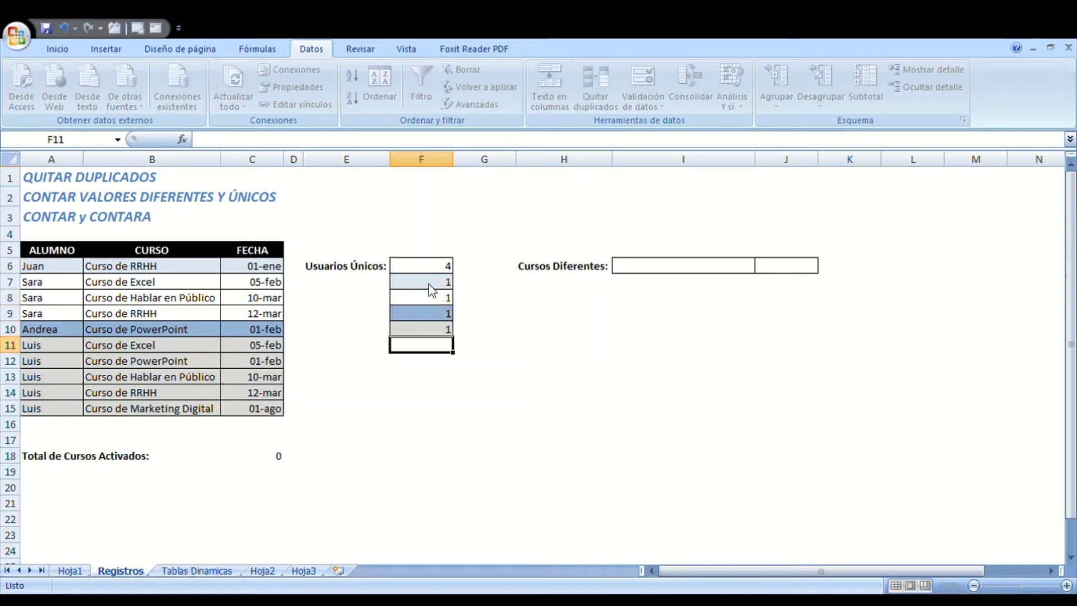
{"action": "key", "text": "ctrl+z"}
{"action": "key", "text": "ctrl+z"}
{"action": "key", "text": "ctrl+z"}
{"action": "key", "text": "ctrl+z"}
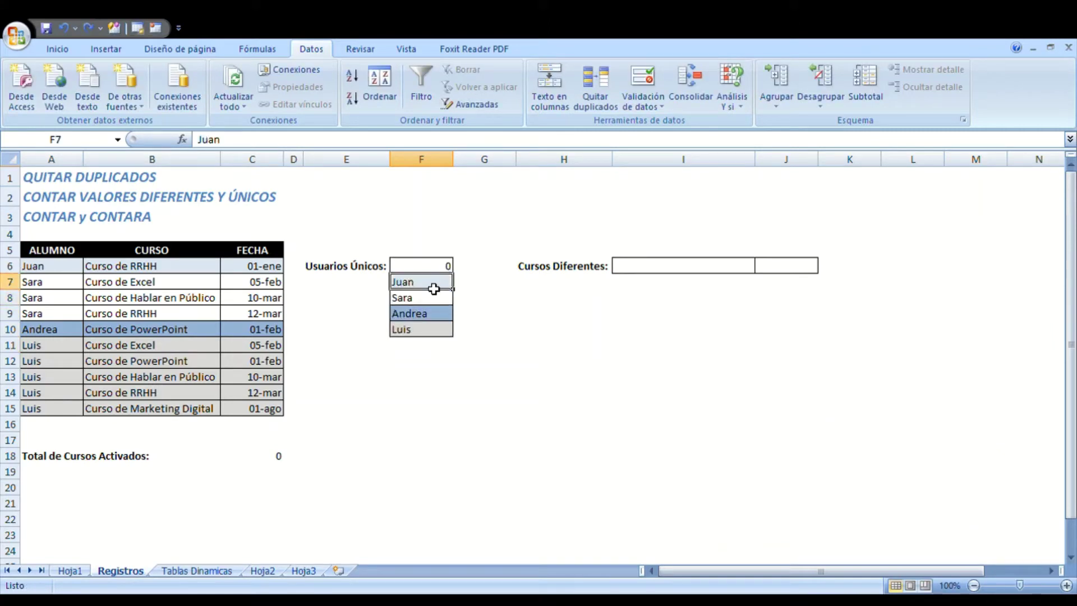
Change F6 to CONTARA so it counts 4 students, and copy course names B6:B15
{"action": "left_click", "coordinate": [414, 267]}
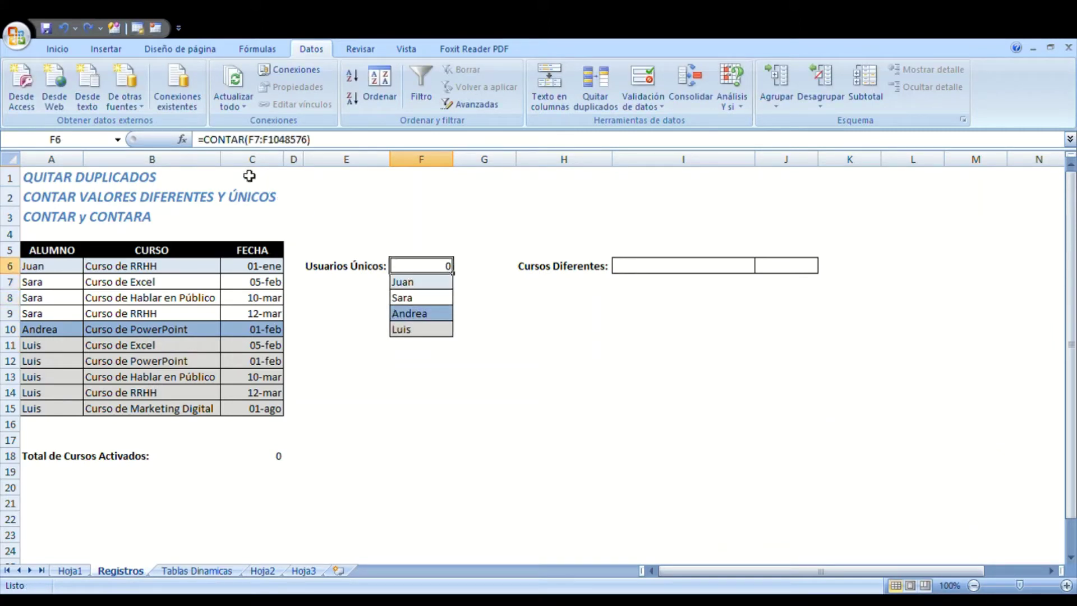
{"action": "left_click", "coordinate": [251, 144]}
{"action": "type", "text": "A"}
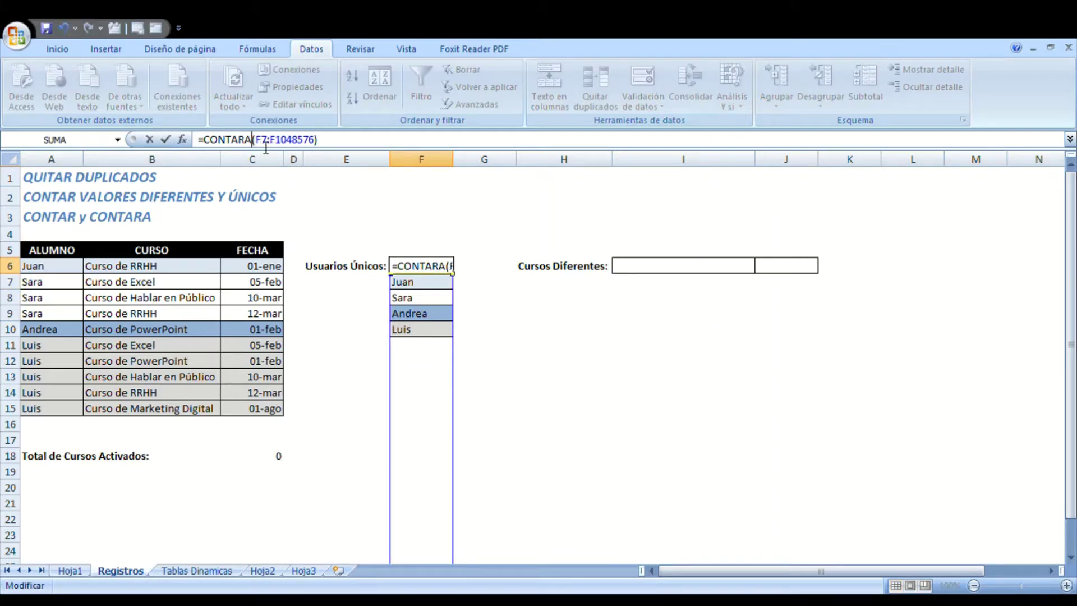
{"action": "key", "text": "Return"}
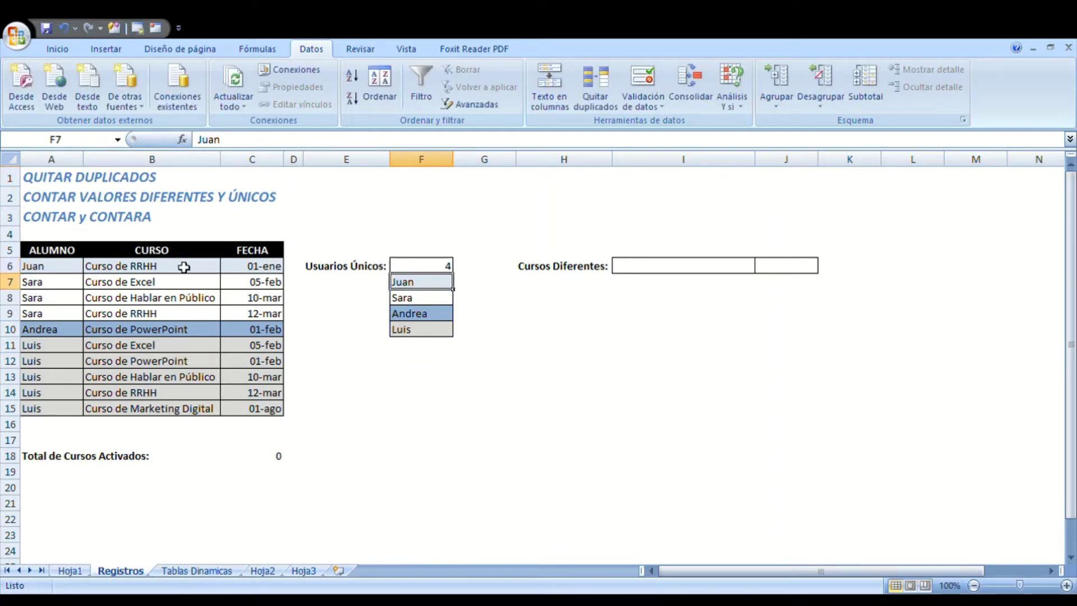
{"action": "left_click_drag", "start_coordinate": [183, 267], "coordinate": [193, 410]}
{"action": "key", "text": "ctrl+c"}
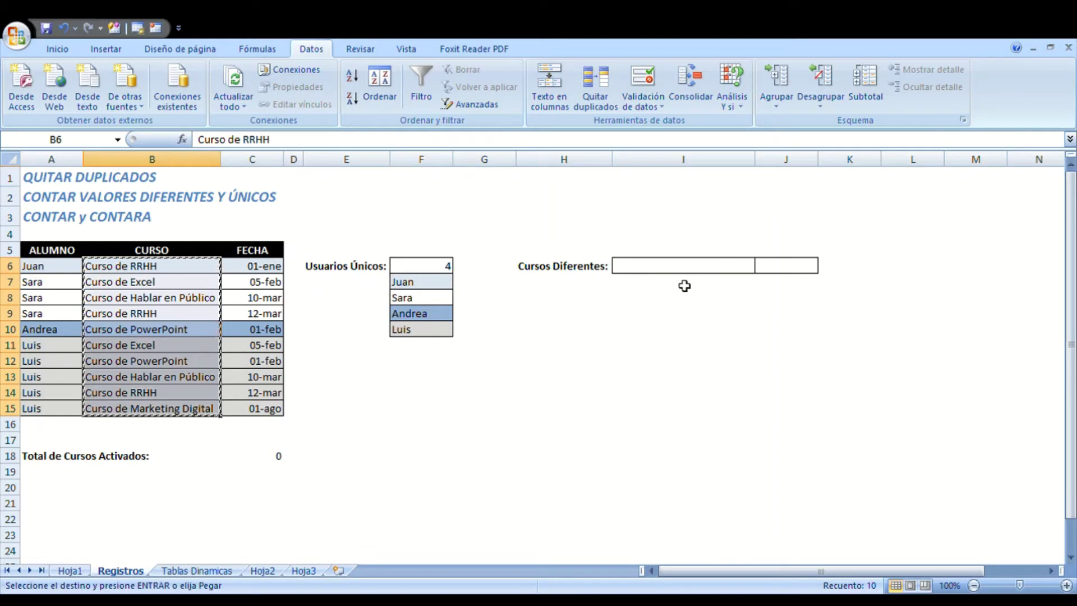
Paste the course names into I7 and remove duplicates, leaving six courses
{"action": "left_click", "coordinate": [682, 283]}
{"action": "key", "text": "ctrl+v"}
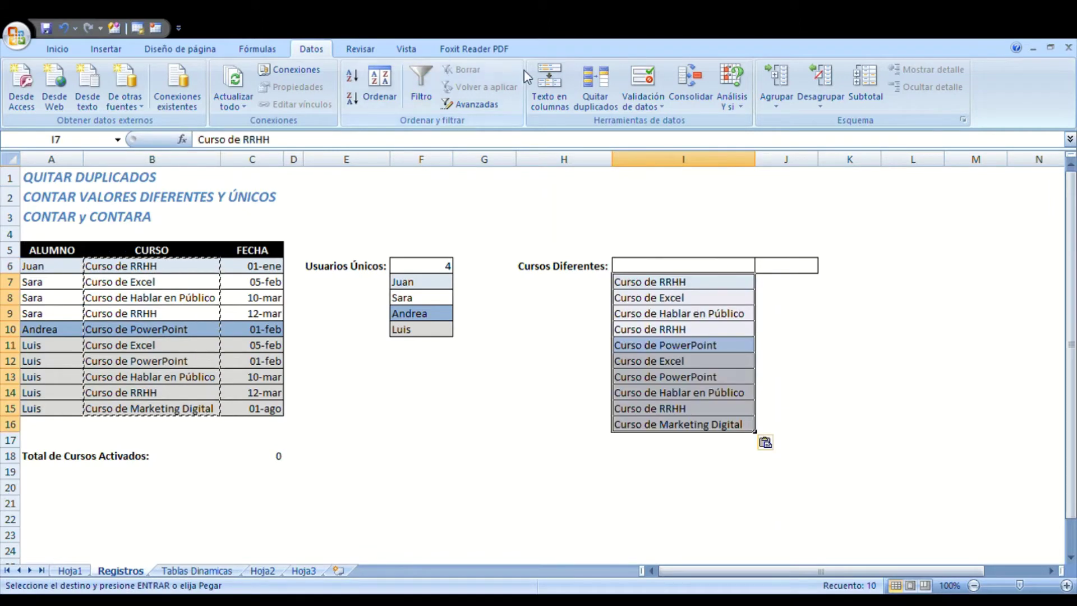
{"action": "left_click_drag", "start_coordinate": [149, 267], "coordinate": [155, 396]}
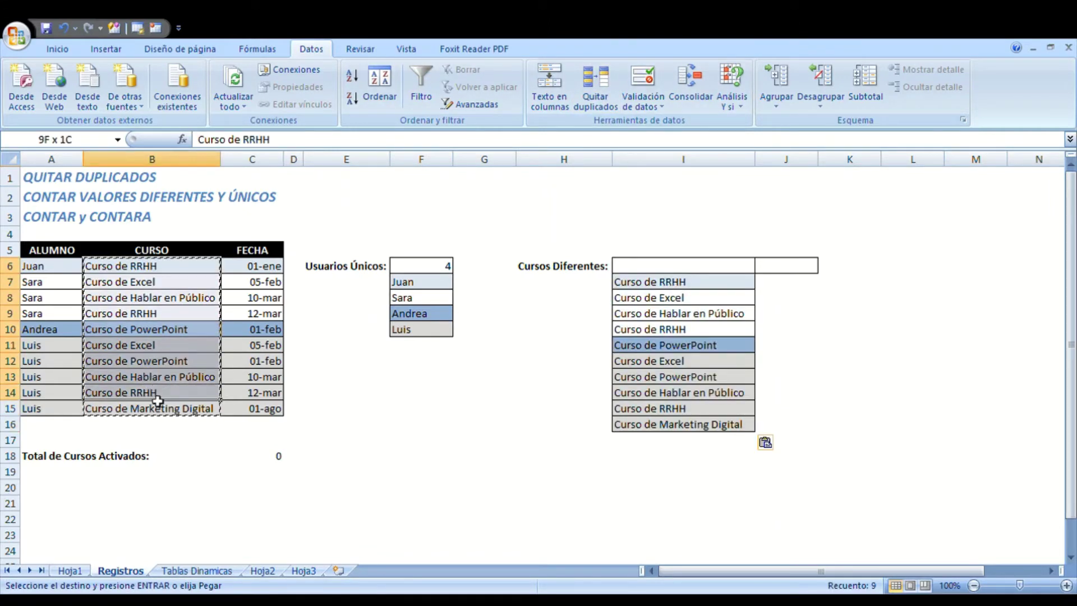
{"action": "left_click_drag", "start_coordinate": [695, 284], "coordinate": [704, 419]}
{"action": "left_click", "coordinate": [595, 85]}
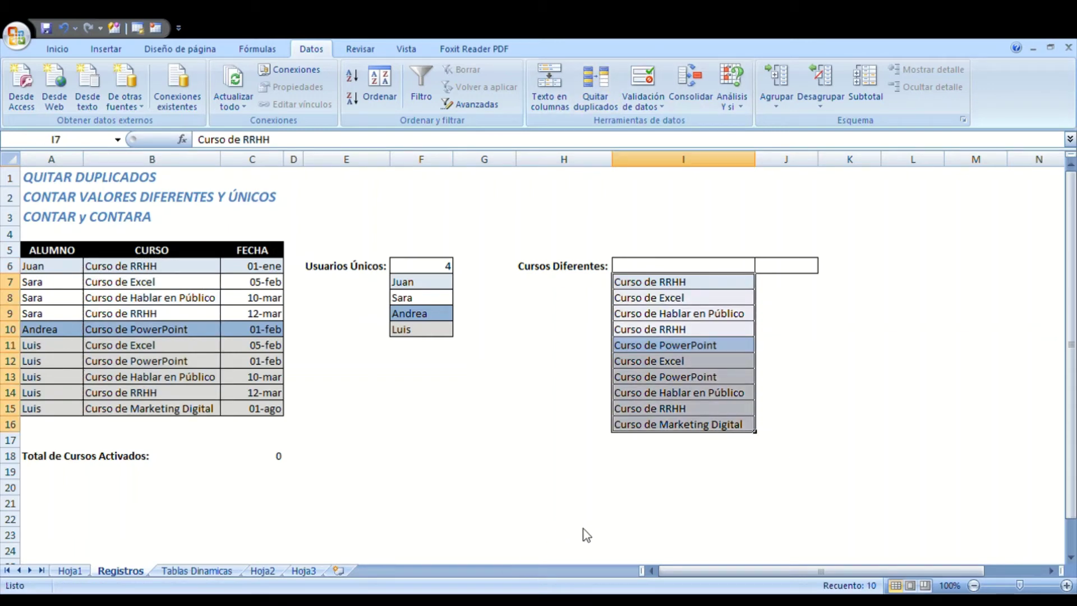
{"action": "key", "text": "Return"}
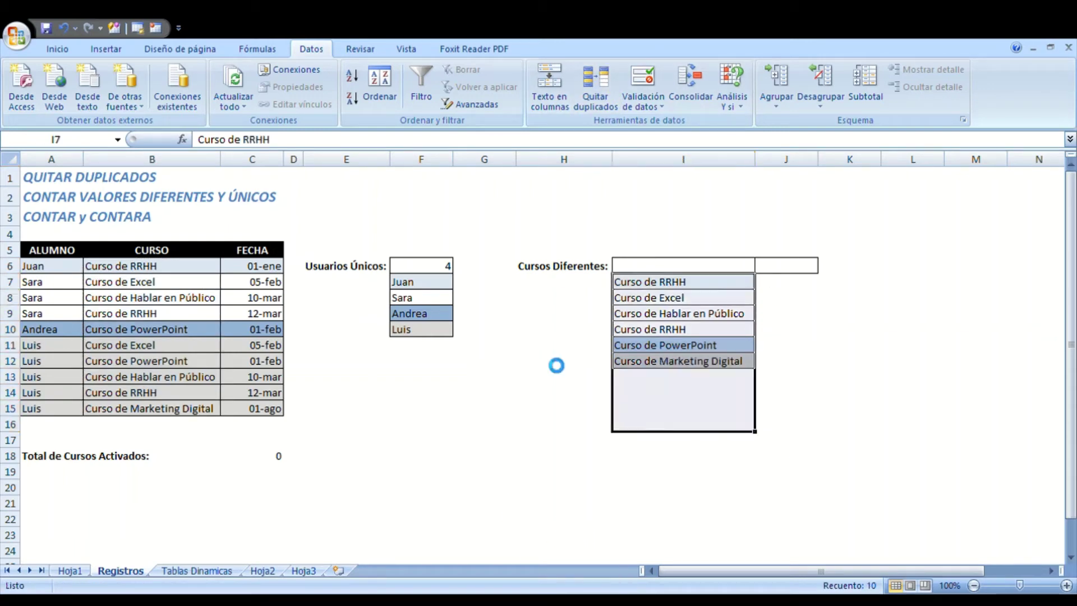
{"action": "left_click", "coordinate": [715, 283]}
{"action": "left_click_drag", "start_coordinate": [685, 282], "coordinate": [696, 361]}
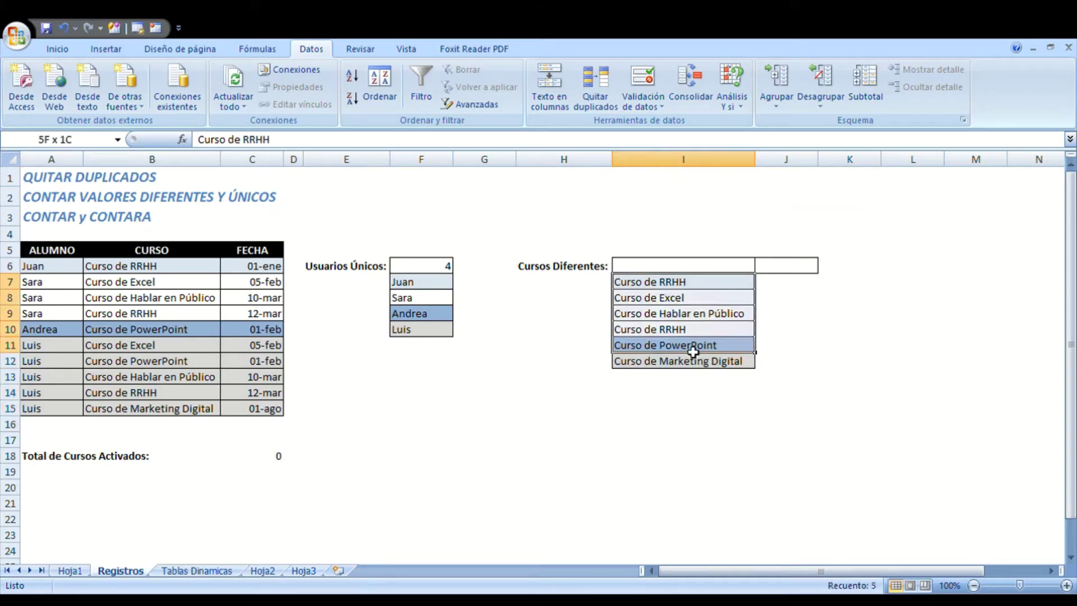
Copy the F6 CONTARA formula into I6 so it counts the distinct courses
{"action": "left_click", "coordinate": [644, 266]}
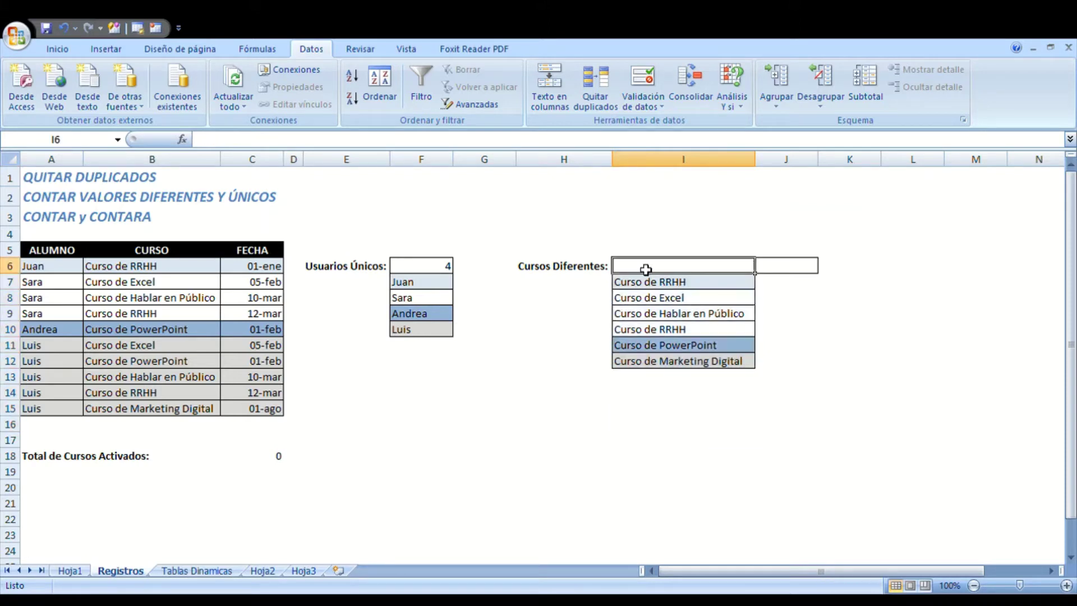
{"action": "left_click", "coordinate": [441, 267]}
{"action": "key", "text": "ctrl+c"}
{"action": "left_click", "coordinate": [648, 267]}
{"action": "key", "text": "ctrl+v"}
{"action": "key", "text": "Escape"}
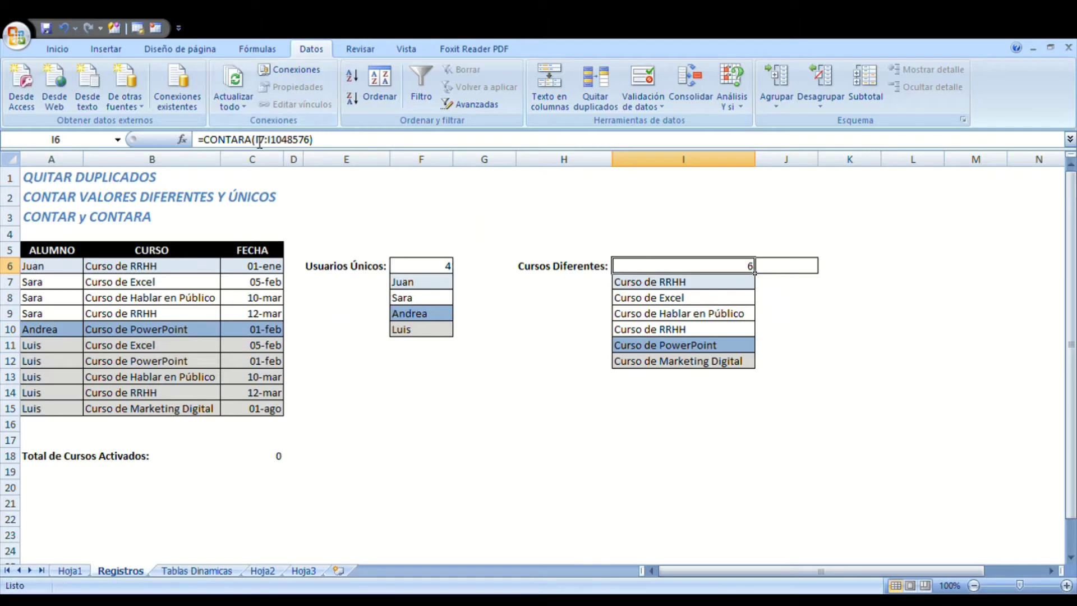
{"action": "double_click", "coordinate": [650, 268]}
{"action": "key", "text": "Escape"}
Select the student records table A5:C15
{"action": "left_click_drag", "start_coordinate": [56, 250], "coordinate": [269, 412]}
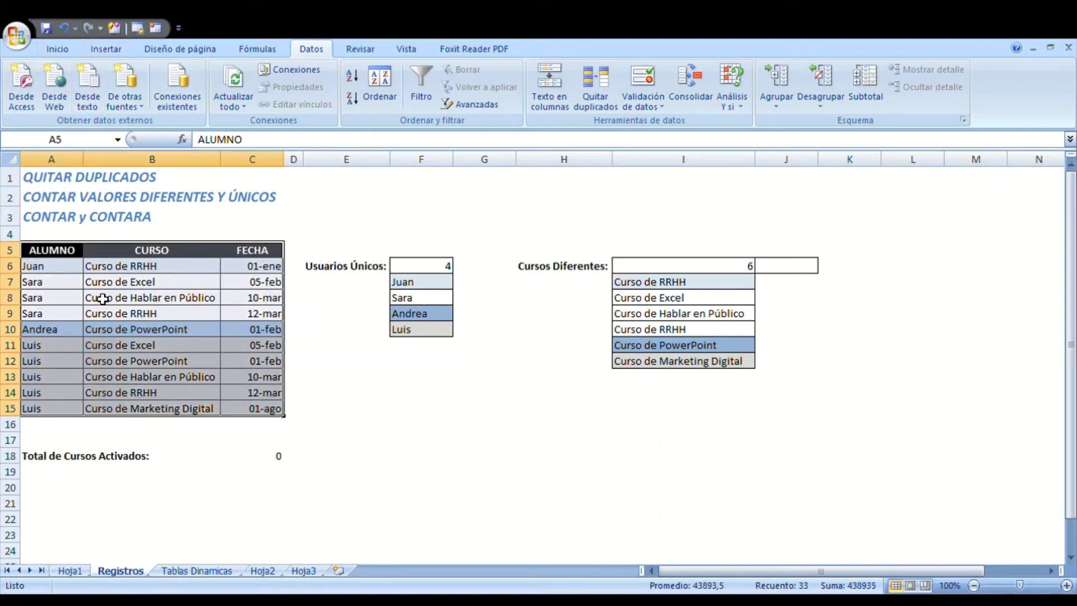
{"action": "left_click", "coordinate": [67, 255]}
{"action": "left_click_drag", "start_coordinate": [66, 255], "coordinate": [271, 408]}
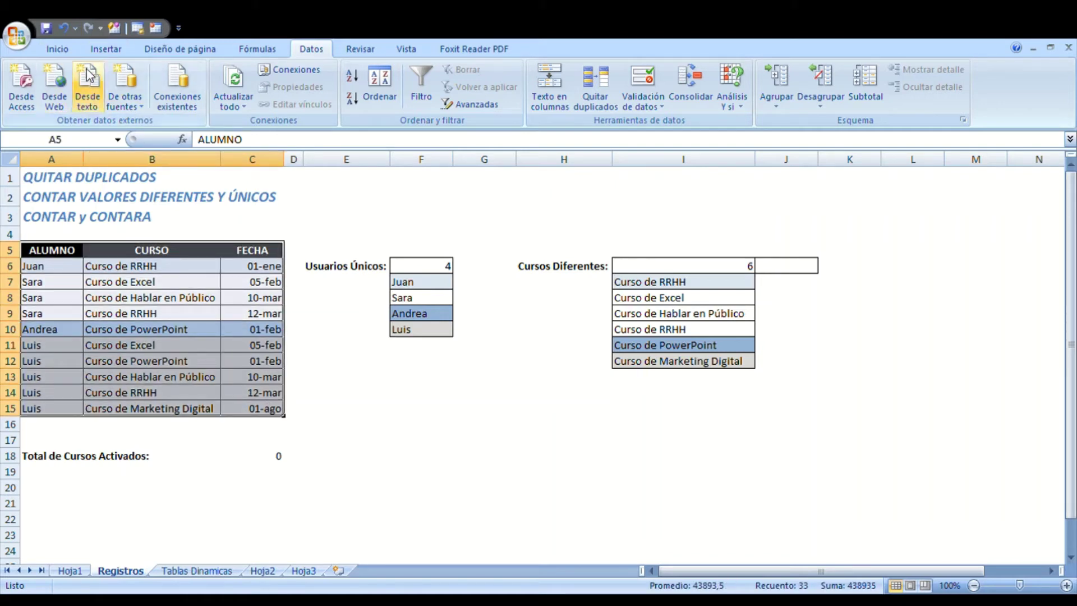
Go to the Tablas Dinamicas sheet and place the field-list picture over the pivot tables
{"action": "left_click", "coordinate": [104, 50]}
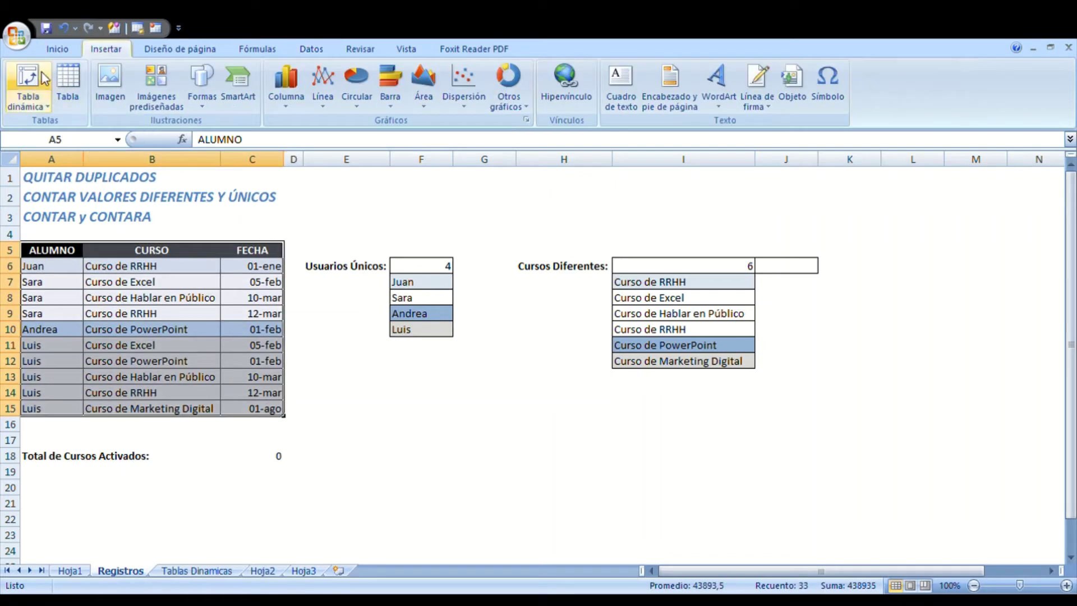
{"action": "left_click", "coordinate": [187, 571]}
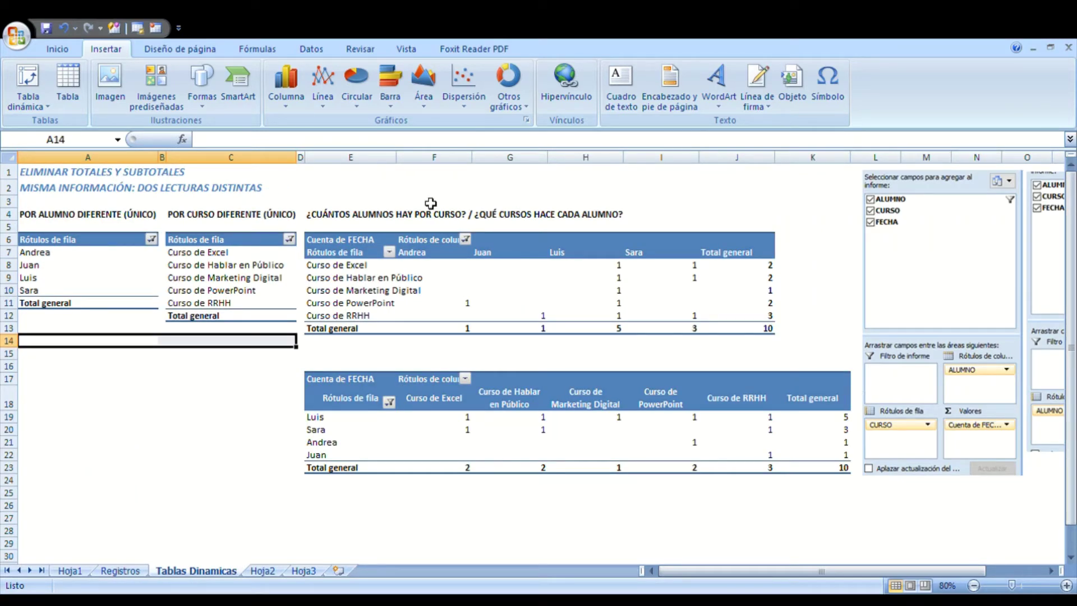
{"action": "left_click", "coordinate": [99, 260]}
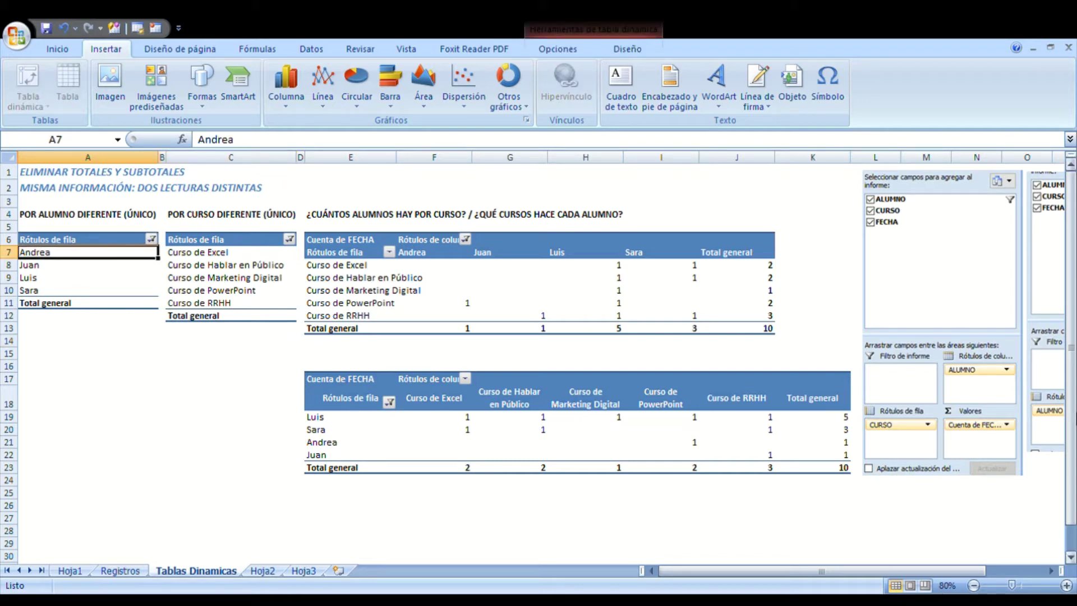
{"action": "left_click", "coordinate": [944, 406]}
{"action": "left_click_drag", "start_coordinate": [458, 432], "coordinate": [447, 422]}
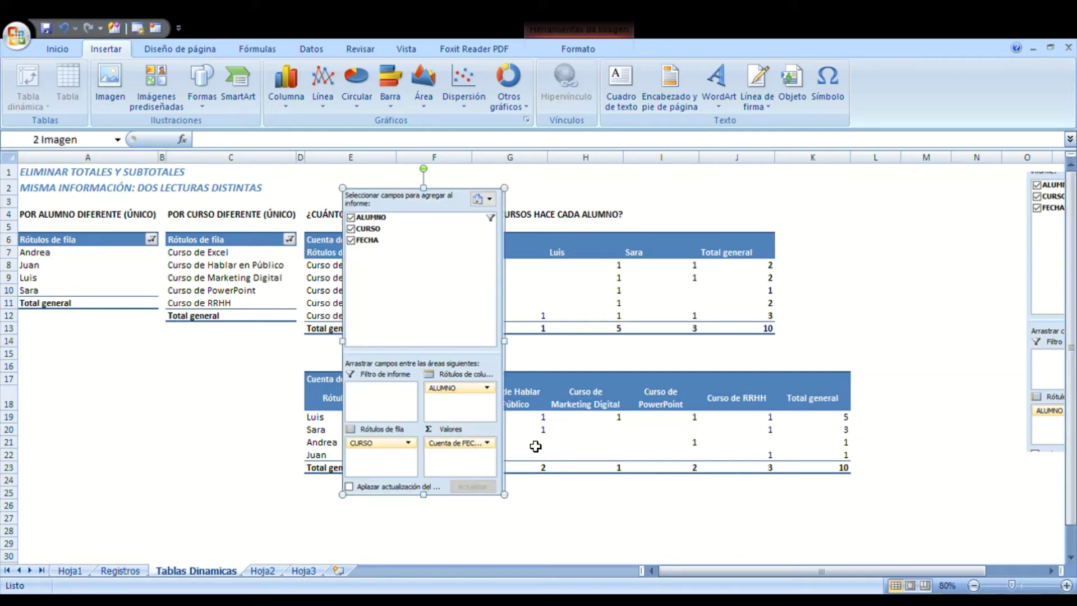
{"action": "left_click_drag", "start_coordinate": [369, 352], "coordinate": [354, 327]}
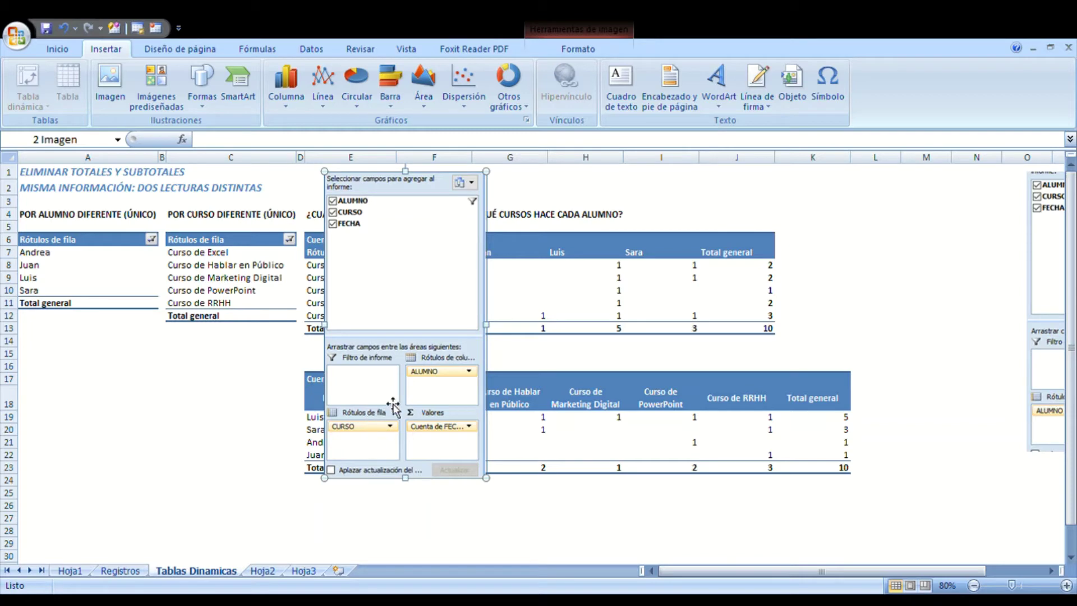
Compare the pivot tables' four students (A7:A10) with their five courses (C7:C11)
{"action": "left_click_drag", "start_coordinate": [83, 258], "coordinate": [84, 291]}
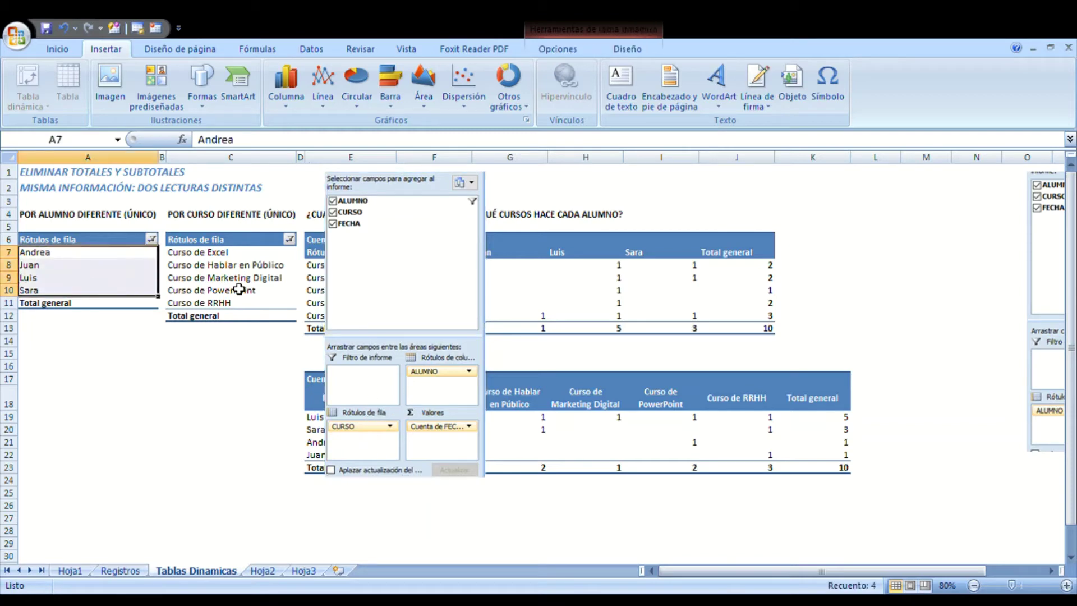
{"action": "left_click_drag", "start_coordinate": [228, 258], "coordinate": [230, 307]}
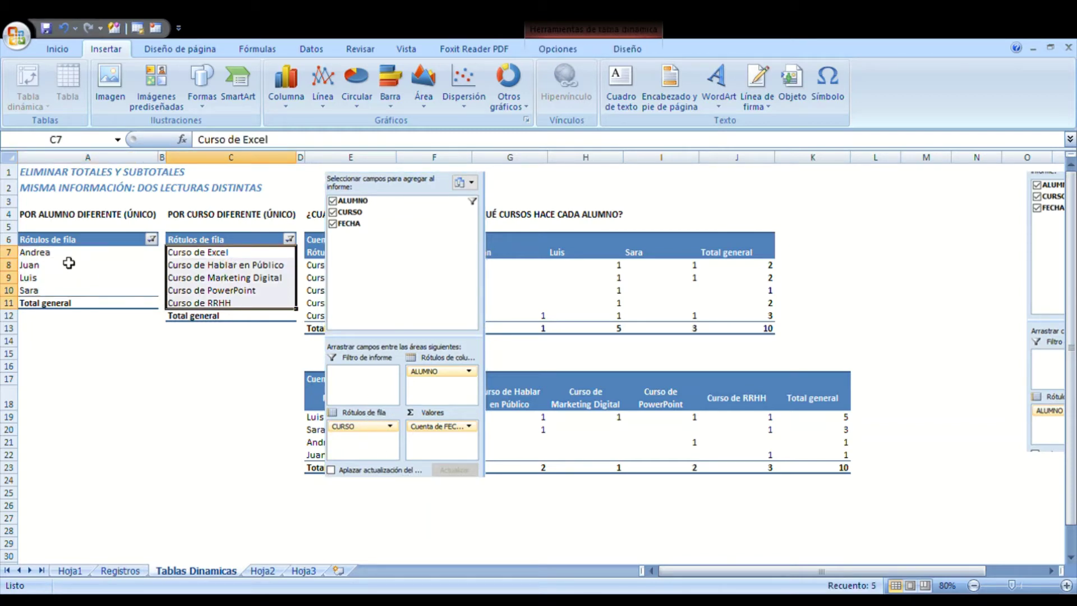
{"action": "left_click_drag", "start_coordinate": [69, 263], "coordinate": [71, 290]}
{"action": "left_click_drag", "start_coordinate": [431, 332], "coordinate": [518, 332]}
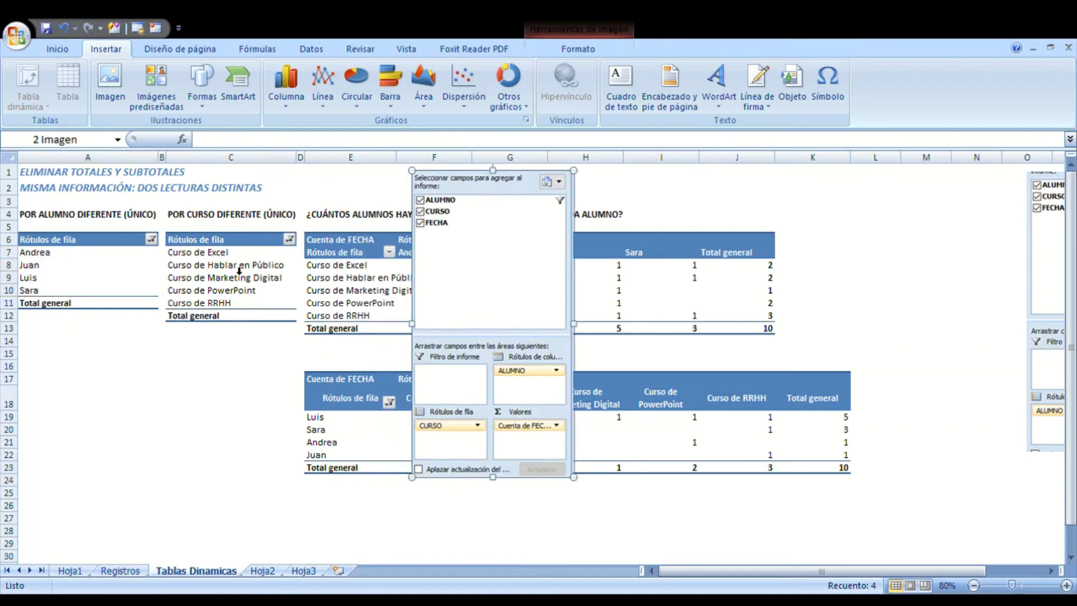
{"action": "left_click_drag", "start_coordinate": [231, 255], "coordinate": [237, 306]}
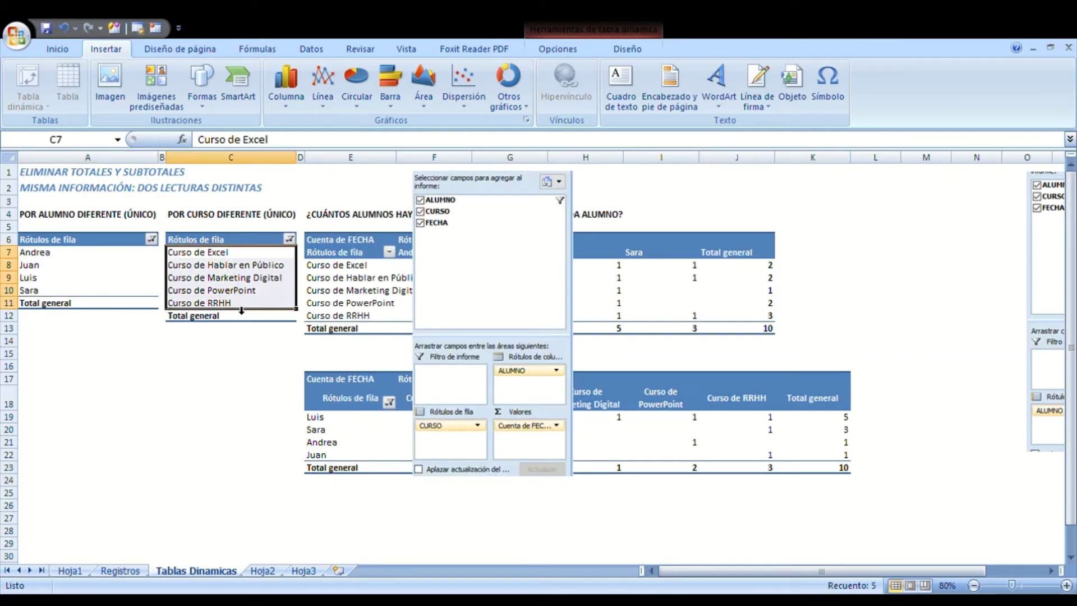
{"action": "left_click_drag", "start_coordinate": [452, 336], "coordinate": [575, 336]}
{"action": "left_click_drag", "start_coordinate": [60, 263], "coordinate": [120, 288]}
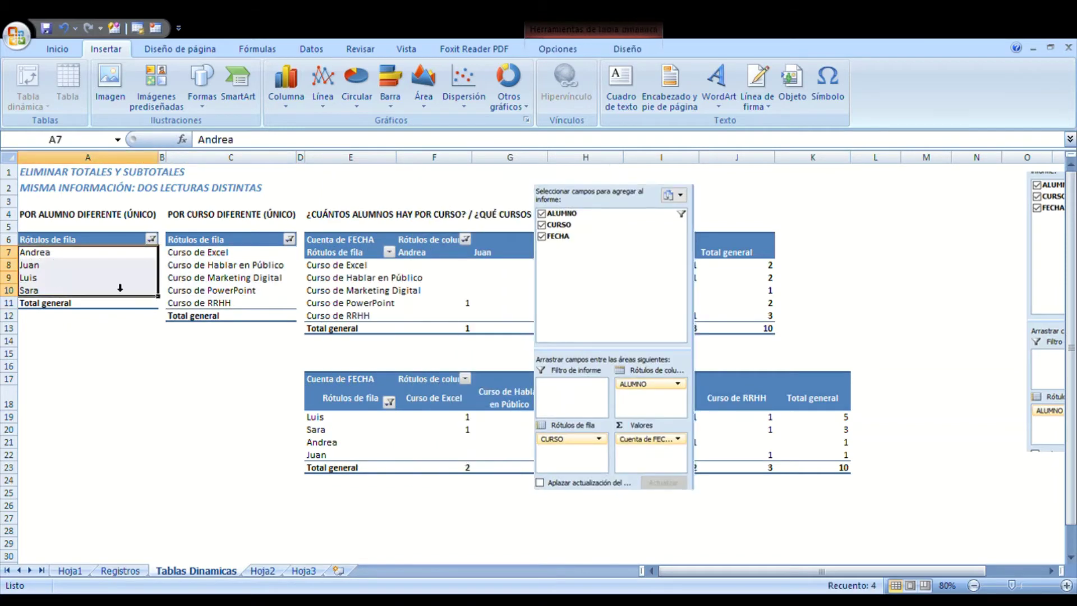
{"action": "left_click_drag", "start_coordinate": [210, 258], "coordinate": [222, 304]}
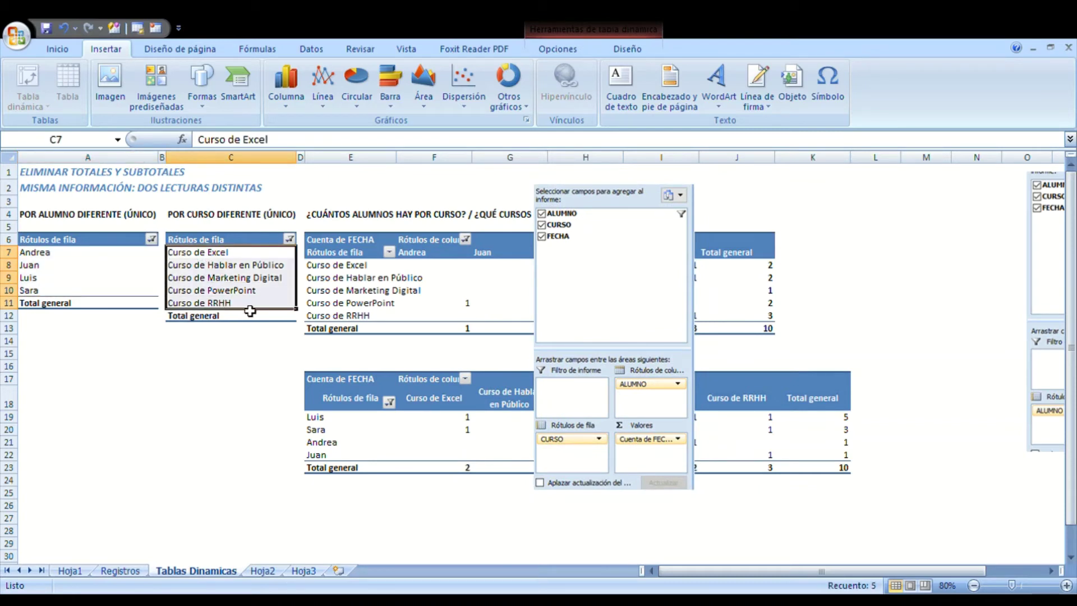
Check the I6 CONTARA formula and compare column I's courses with the pivot table's
{"action": "left_click", "coordinate": [120, 570]}
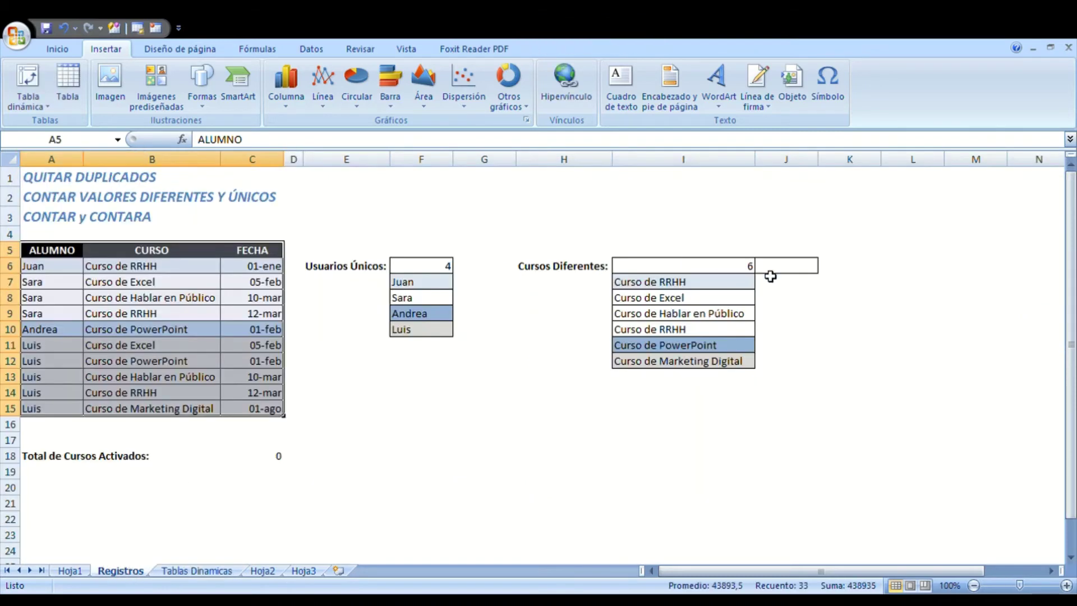
{"action": "left_click", "coordinate": [717, 267]}
{"action": "left_click", "coordinate": [332, 145]}
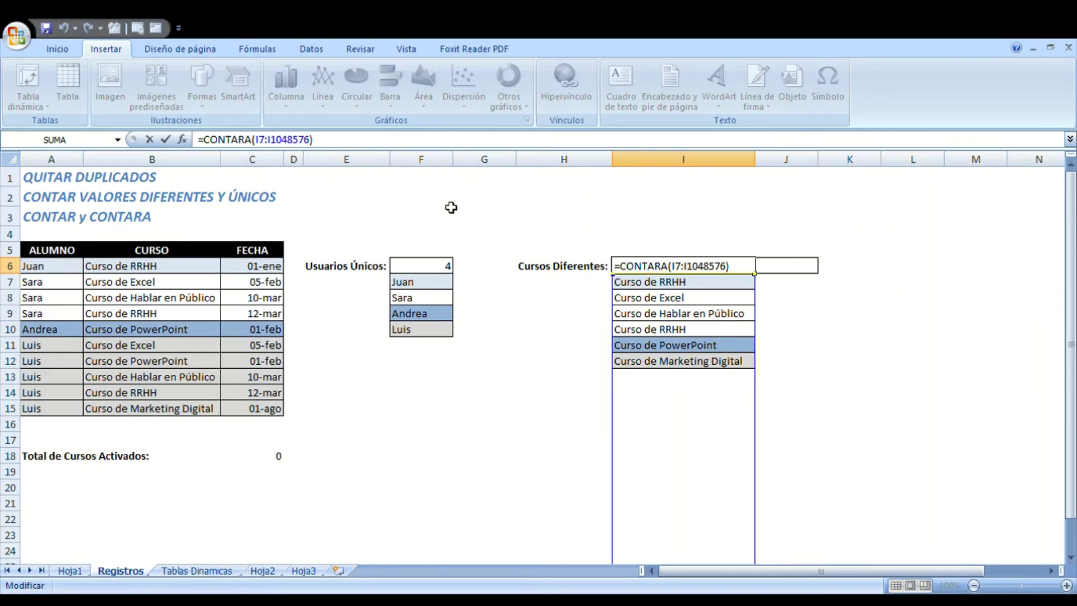
{"action": "key", "text": "Return"}
{"action": "left_click_drag", "start_coordinate": [650, 283], "coordinate": [664, 354]}
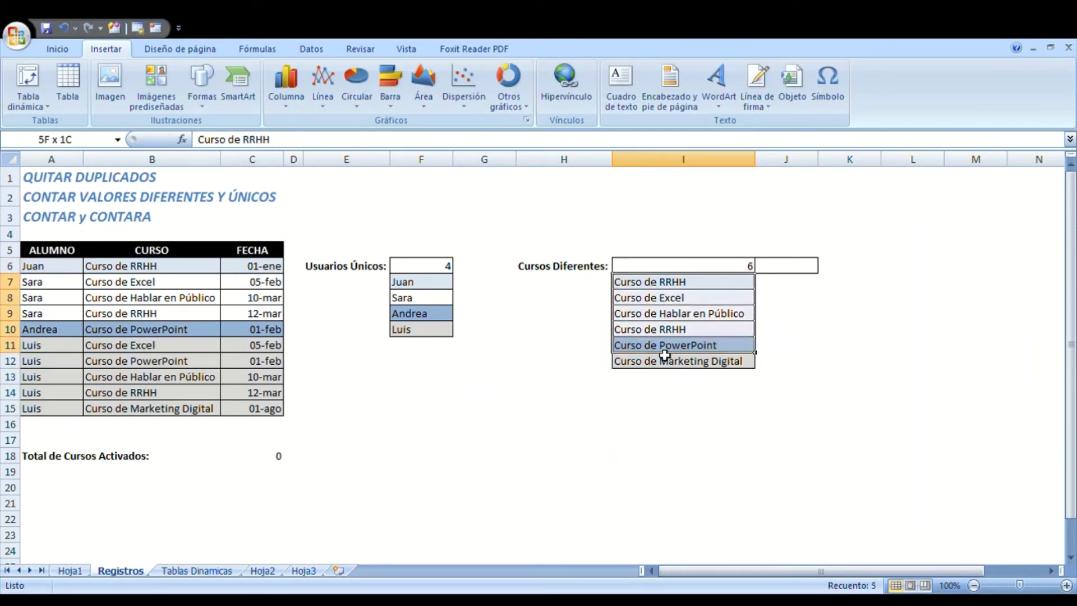
{"action": "left_click", "coordinate": [196, 570]}
{"action": "left_click_drag", "start_coordinate": [219, 308], "coordinate": [225, 254]}
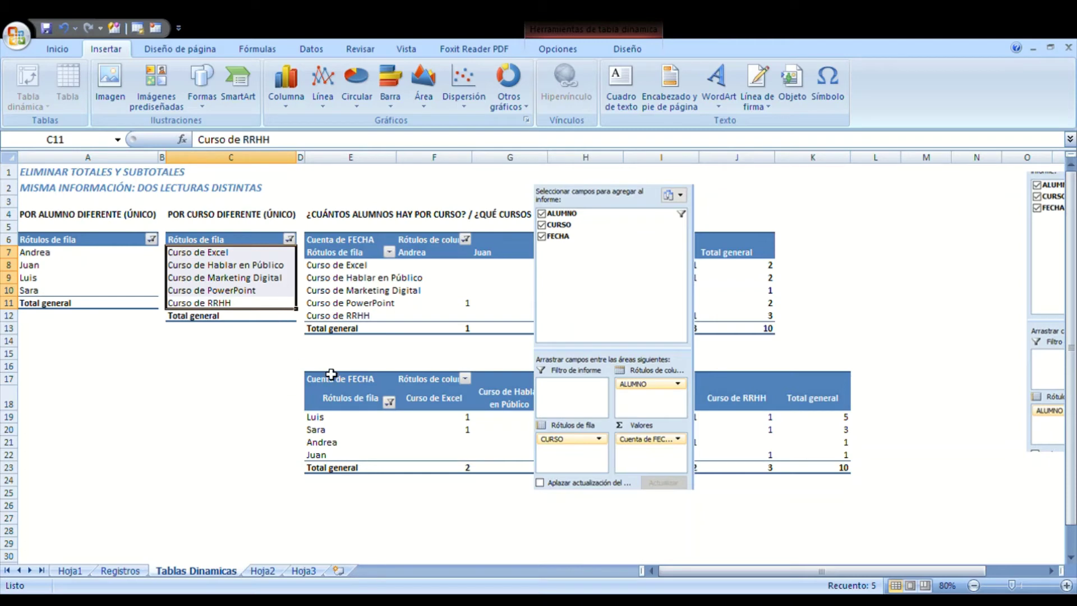
Delete the duplicate Curso de RRHH in I10 so the count shows 5, then return to Tablas Dinamicas
{"action": "left_click", "coordinate": [124, 570]}
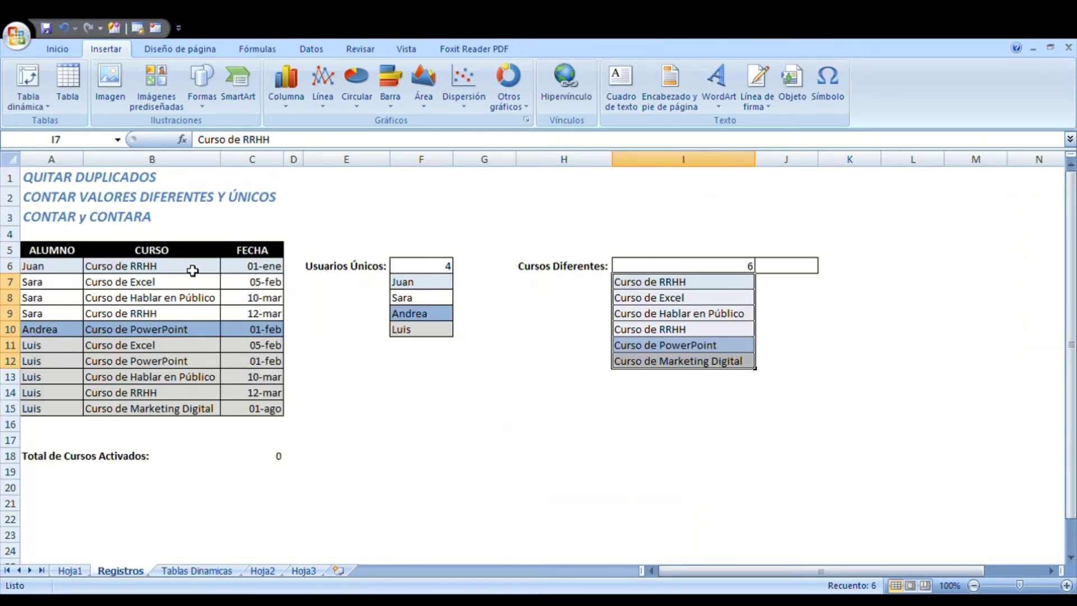
{"action": "left_click", "coordinate": [676, 336]}
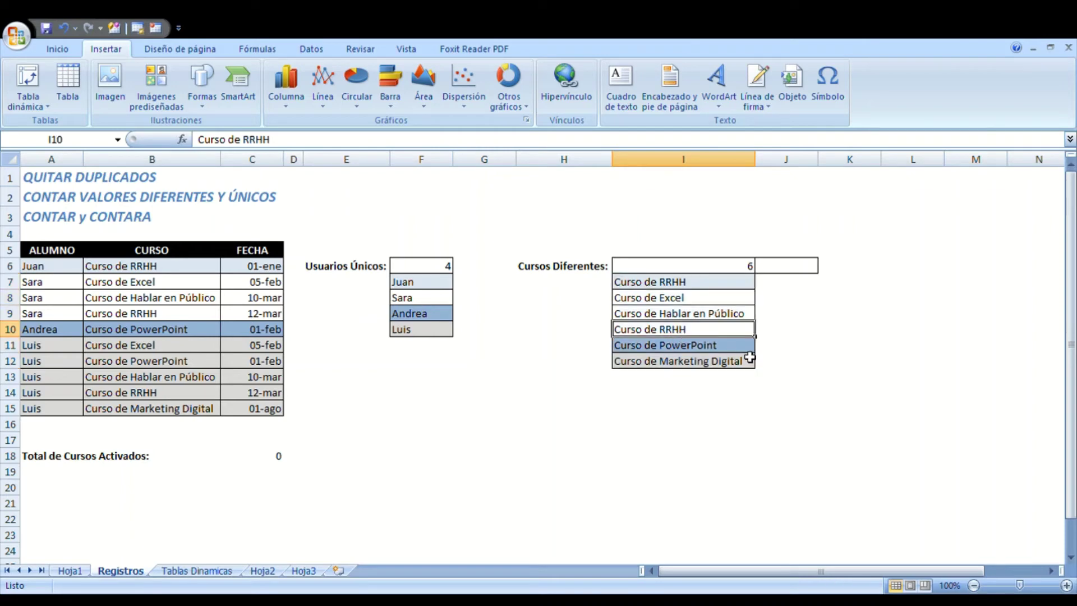
{"action": "key", "text": "Delete"}
{"action": "left_click", "coordinate": [688, 403]}
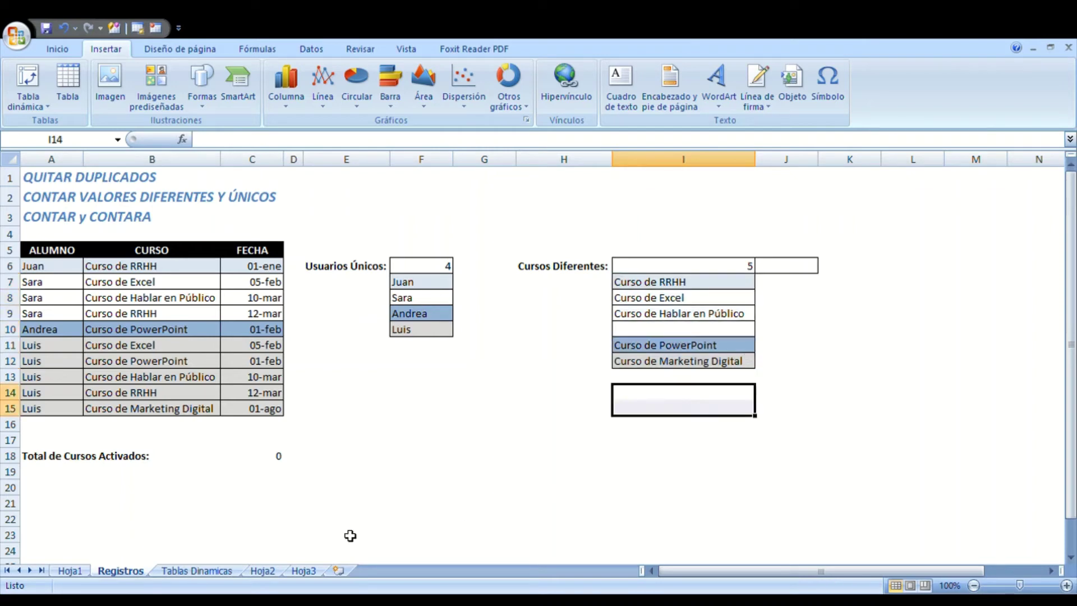
{"action": "left_click", "coordinate": [263, 571]}
{"action": "left_click", "coordinate": [215, 571]}
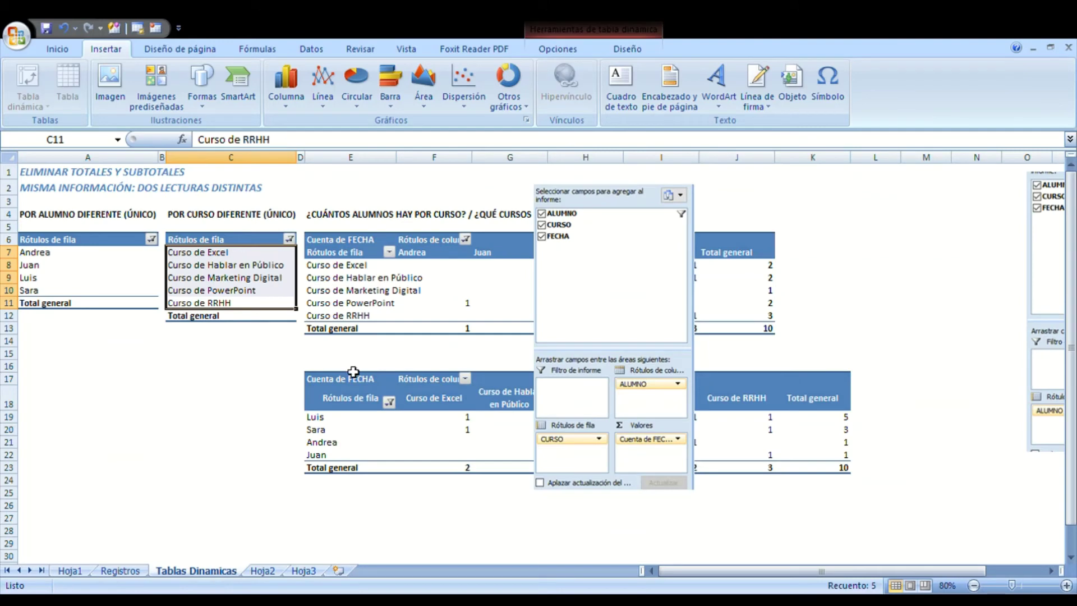
Move the field-list picture over columns A–C and review the upper pivot table's courses, students and counts
{"action": "left_click_drag", "start_coordinate": [663, 323], "coordinate": [233, 353]}
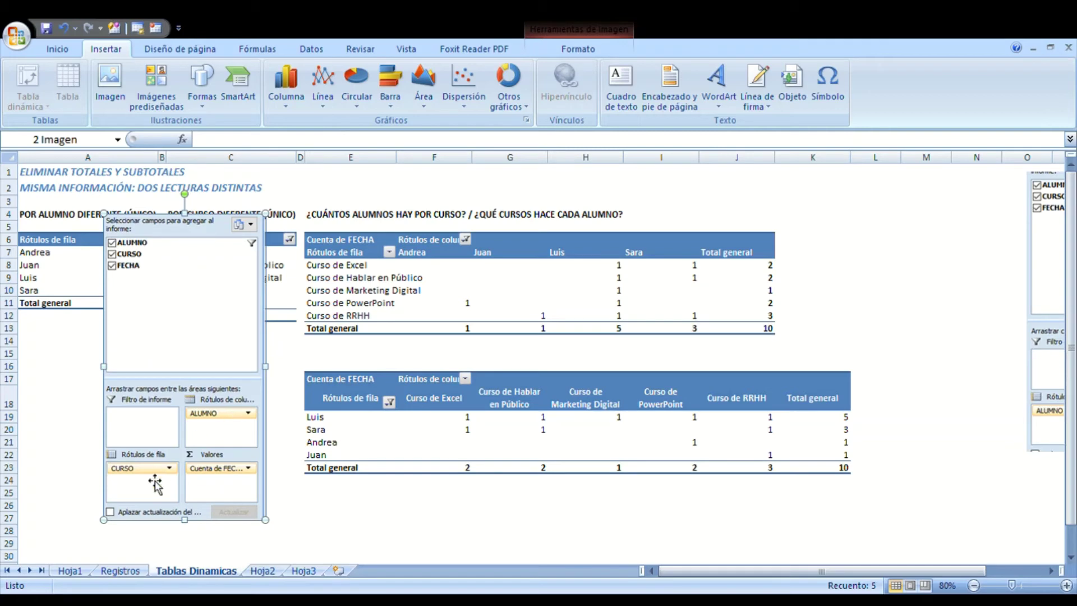
{"action": "left_click_drag", "start_coordinate": [348, 266], "coordinate": [347, 316]}
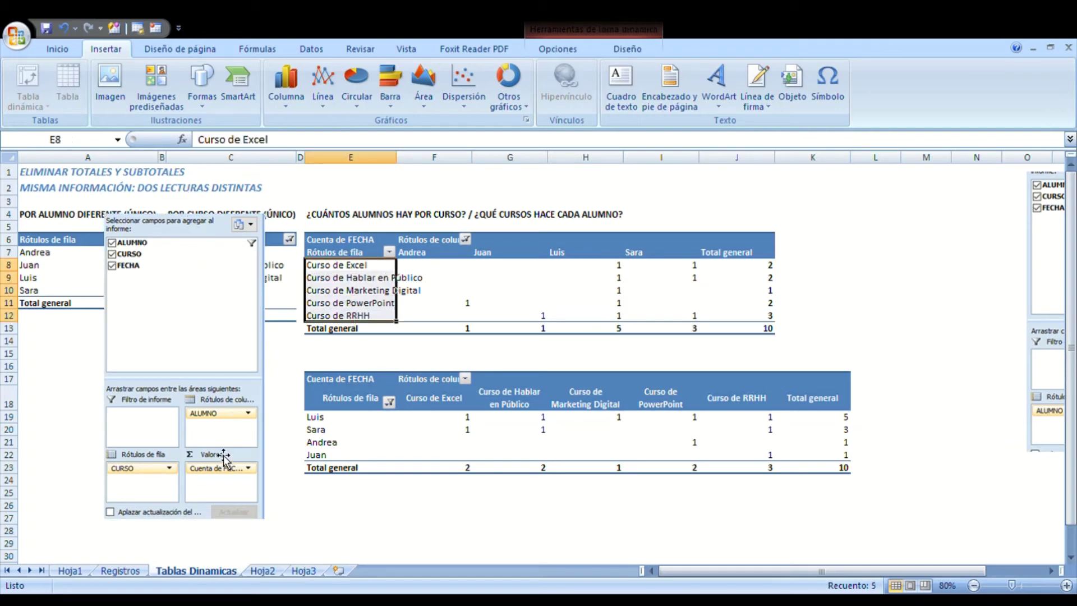
{"action": "left_click_drag", "start_coordinate": [432, 257], "coordinate": [702, 259]}
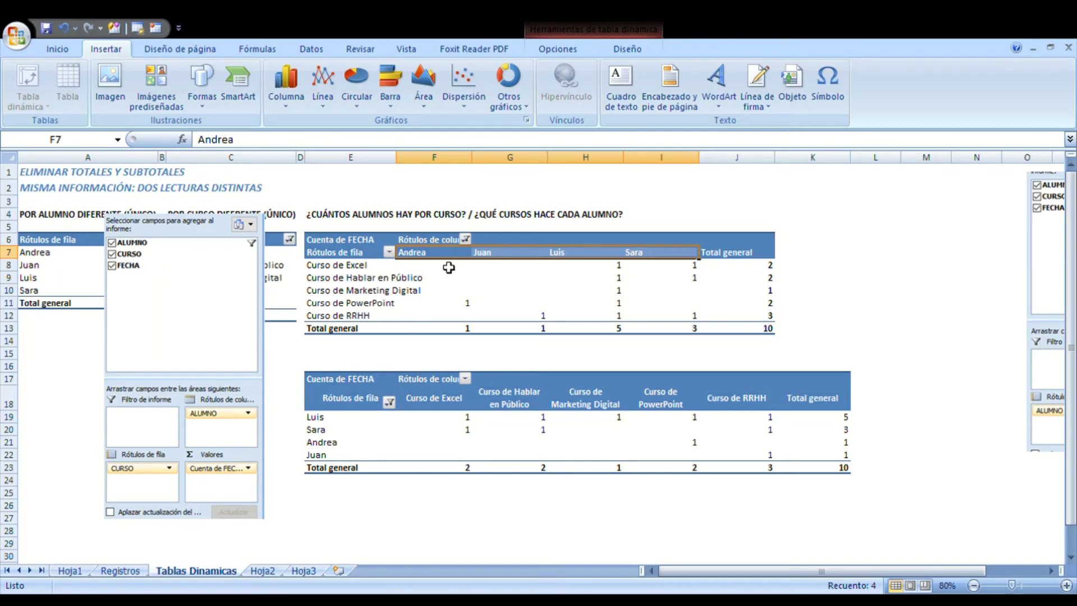
{"action": "mouse_move", "coordinate": [447, 266]}
{"action": "left_mouse_down"}
{"action": "mouse_move", "coordinate": [719, 322]}
{"action": "mouse_move", "coordinate": [705, 325]}
{"action": "left_mouse_up"}
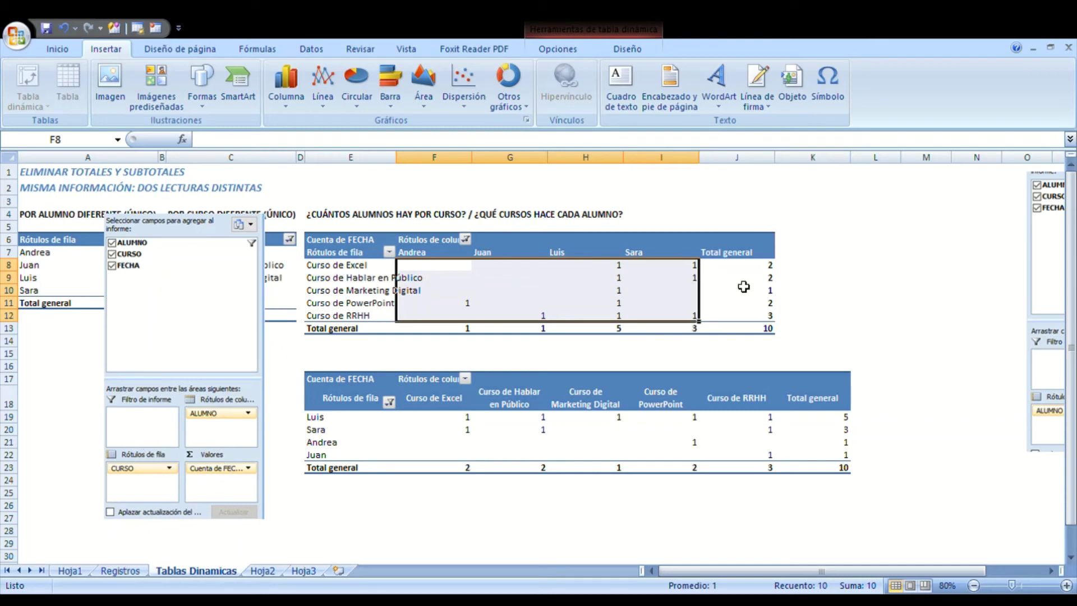
Check the Curso de Excel and Curso de RRHH totals and the lower pivot table's student rows
{"action": "left_click_drag", "start_coordinate": [363, 270], "coordinate": [737, 273]}
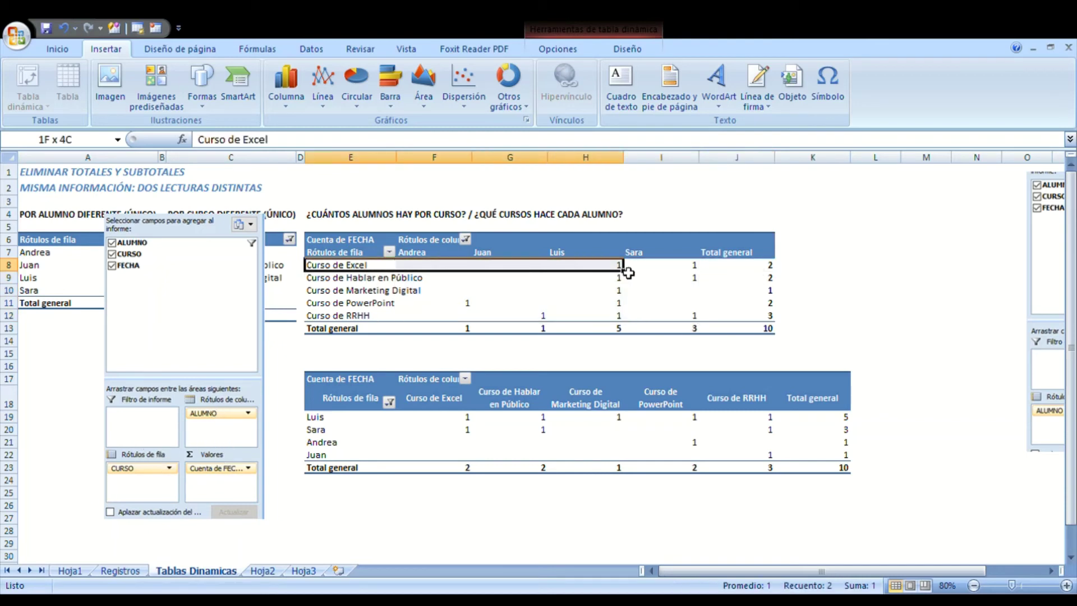
{"action": "left_click", "coordinate": [736, 268]}
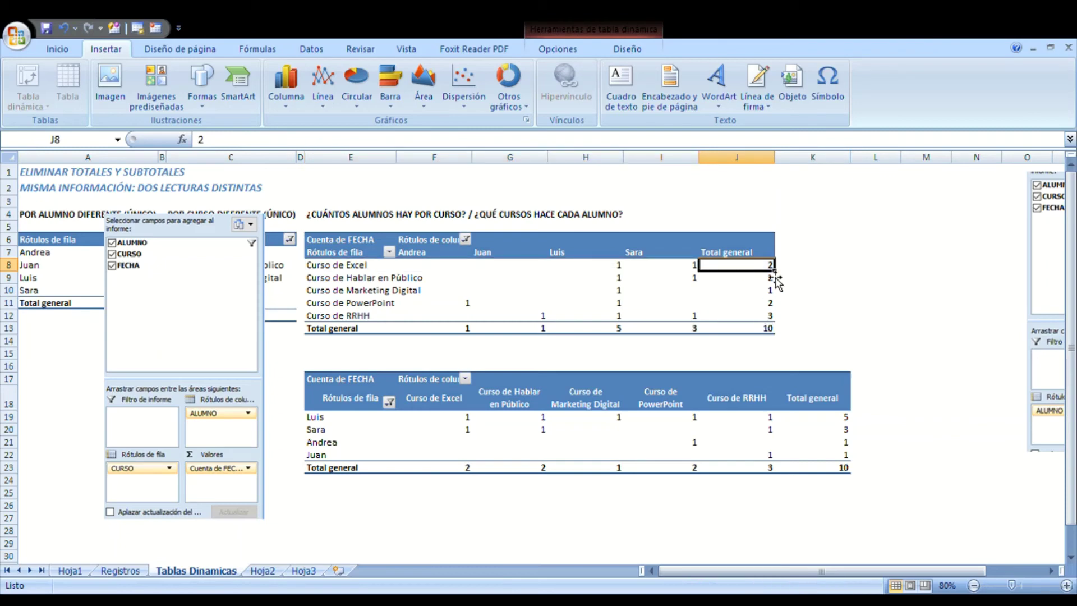
{"action": "left_click", "coordinate": [767, 284]}
{"action": "left_click_drag", "start_coordinate": [349, 268], "coordinate": [757, 266]}
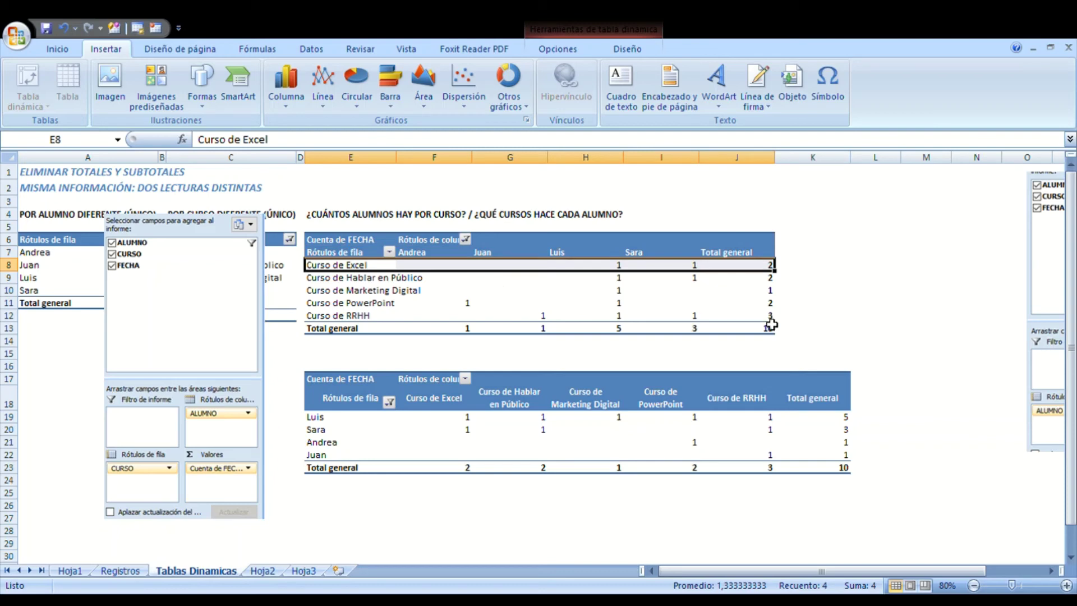
{"action": "left_click_drag", "start_coordinate": [770, 315], "coordinate": [370, 317]}
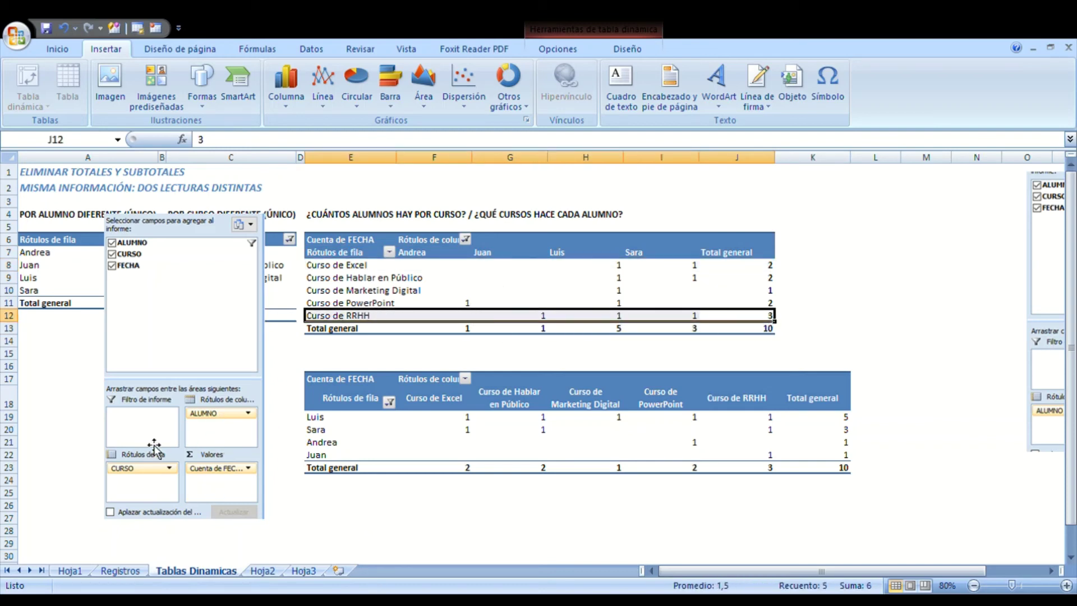
{"action": "left_click_drag", "start_coordinate": [336, 421], "coordinate": [818, 455]}
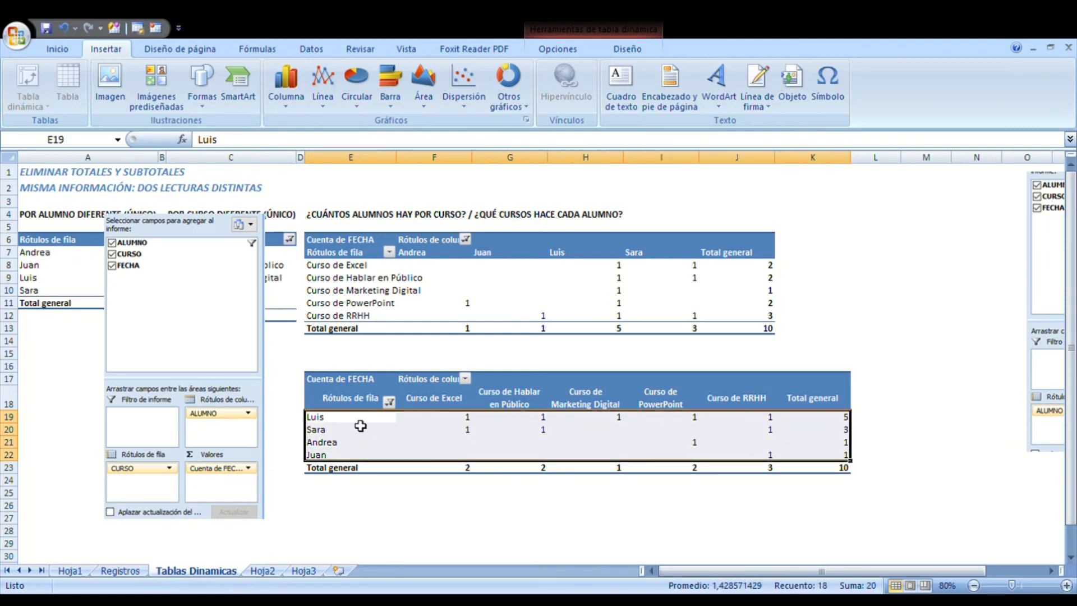
{"action": "left_click", "coordinate": [360, 426]}
{"action": "left_click_drag", "start_coordinate": [437, 420], "coordinate": [781, 415]}
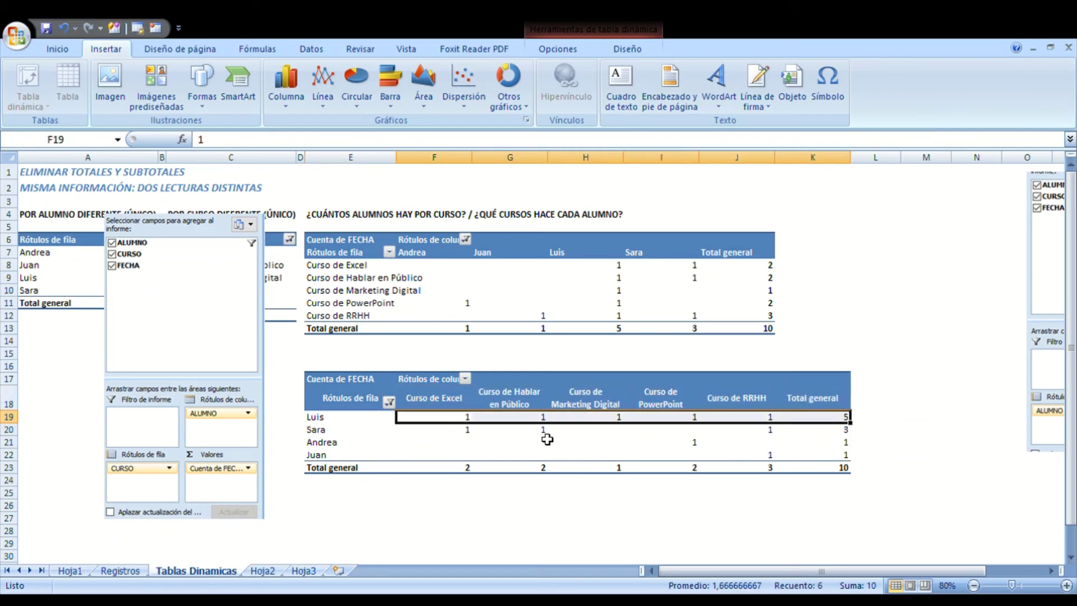
{"action": "left_click", "coordinate": [828, 432]}
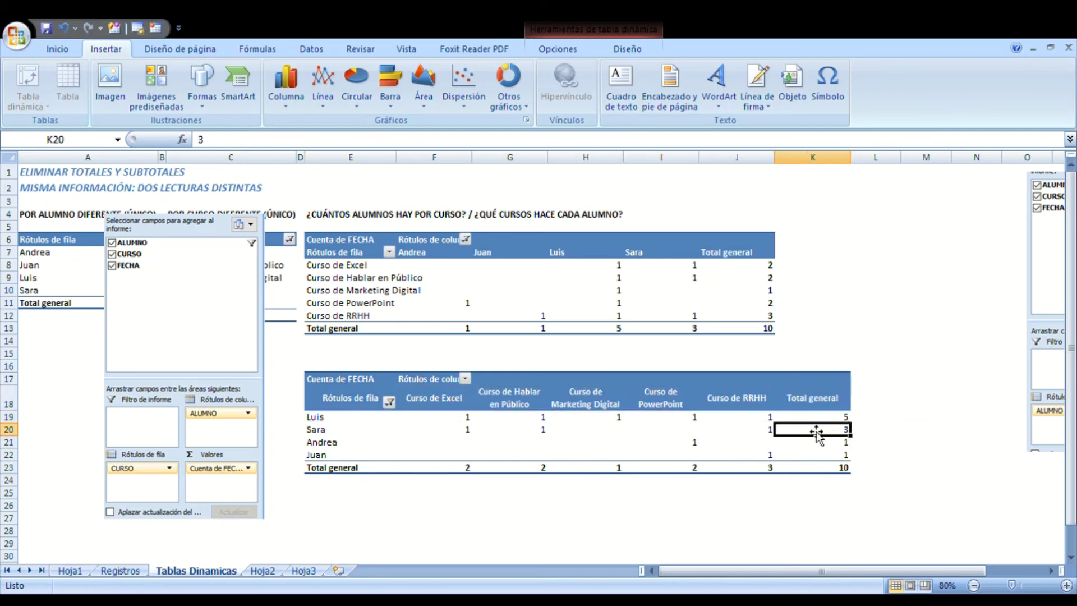
{"action": "left_click_drag", "start_coordinate": [839, 453], "coordinate": [465, 457]}
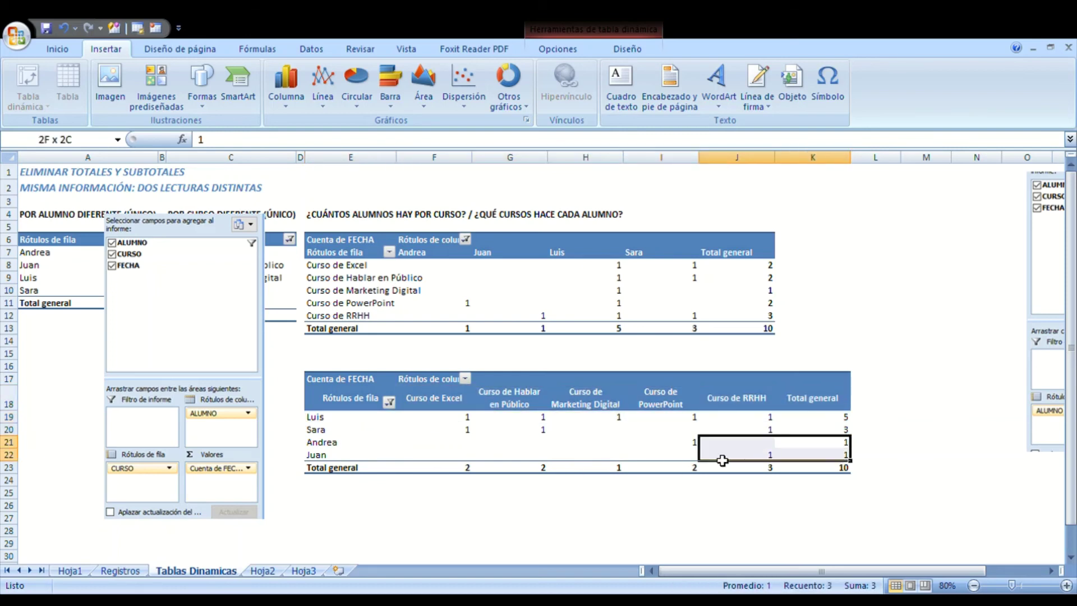
{"action": "left_click", "coordinate": [698, 444]}
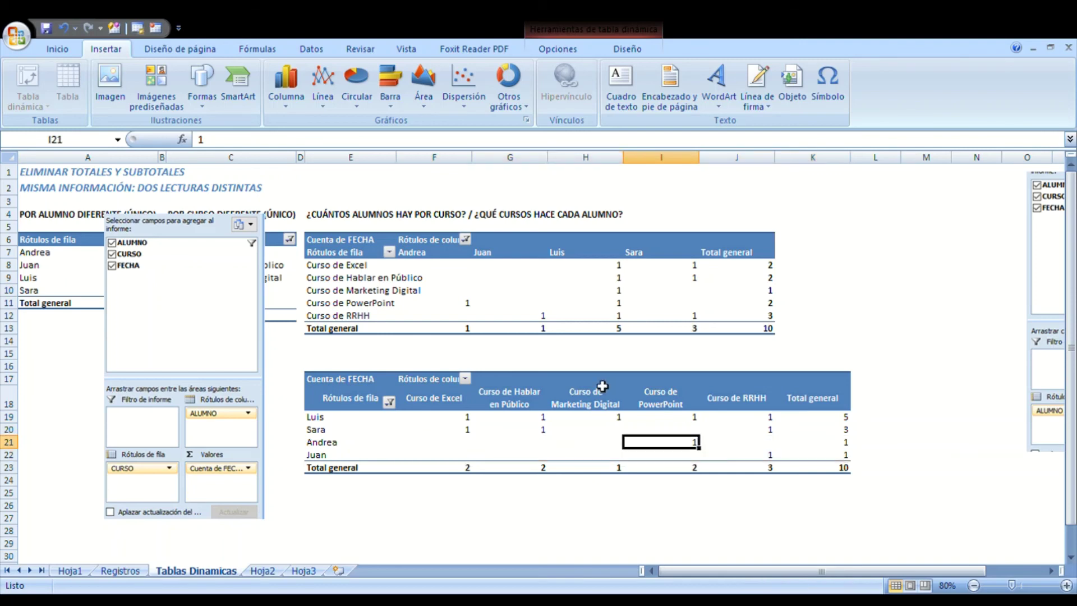